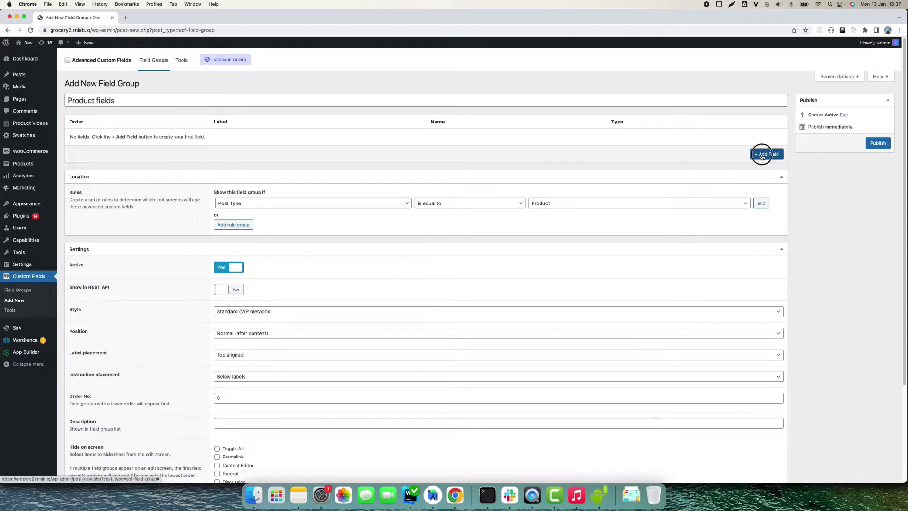
Add a text field to the Product fields group with the label Location and the name location
left_click(763, 156)
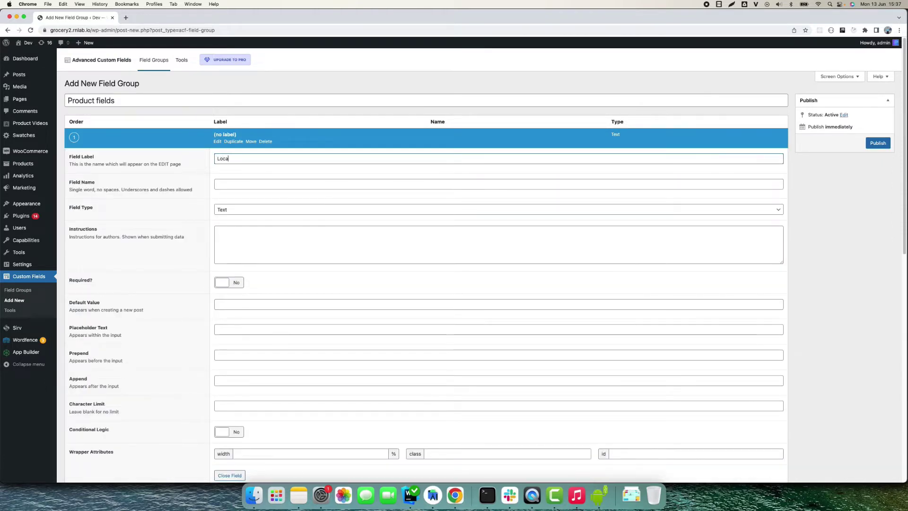
type("Location")
left_click(227, 184)
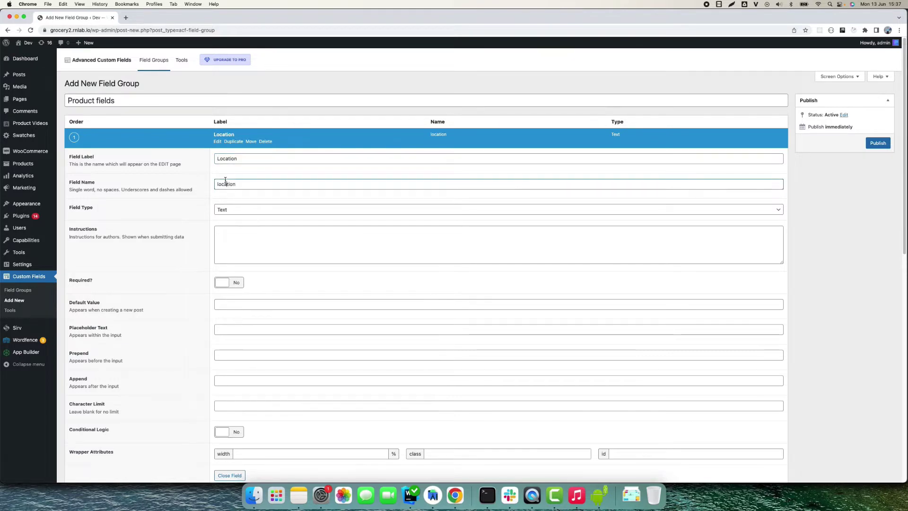
double_click(239, 184)
Add a second text field to the group with the label Phone and the name phone
scroll(204, 217, "down", 1)
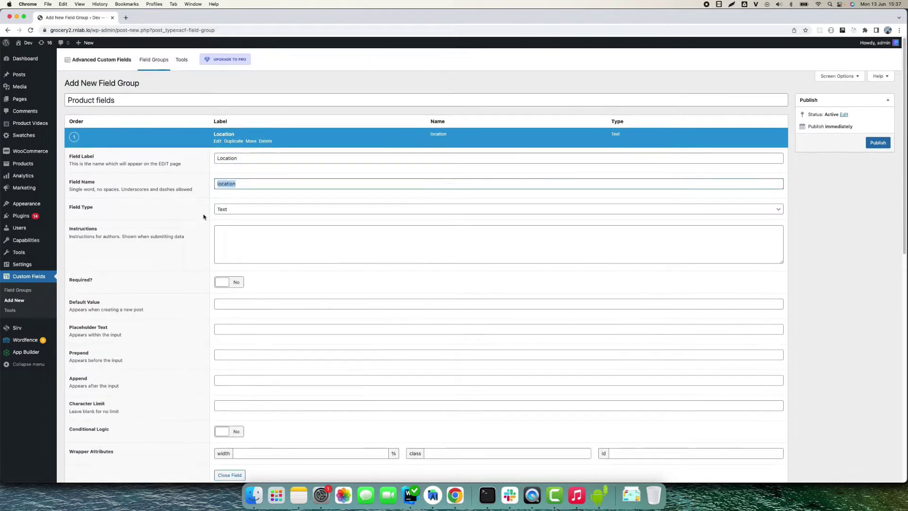
scroll(203, 217, "down", 4)
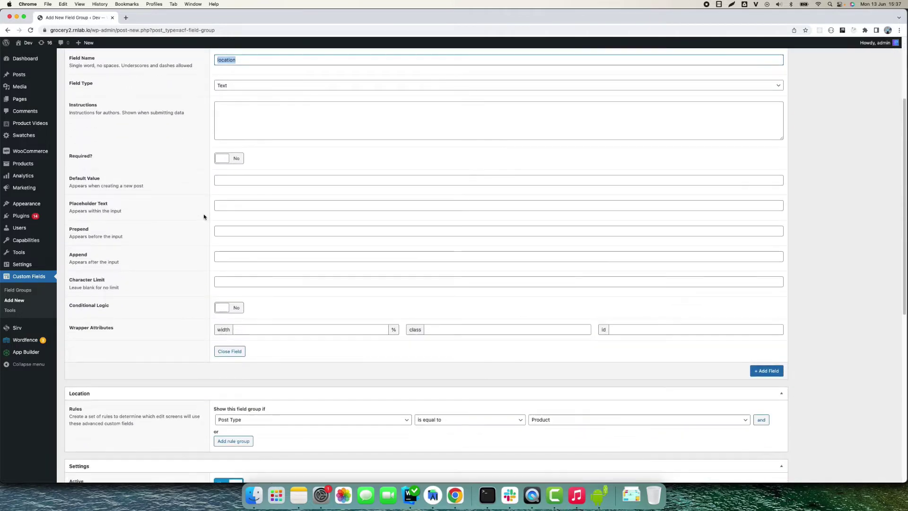
left_click(761, 371)
scroll(446, 312, "down", 6)
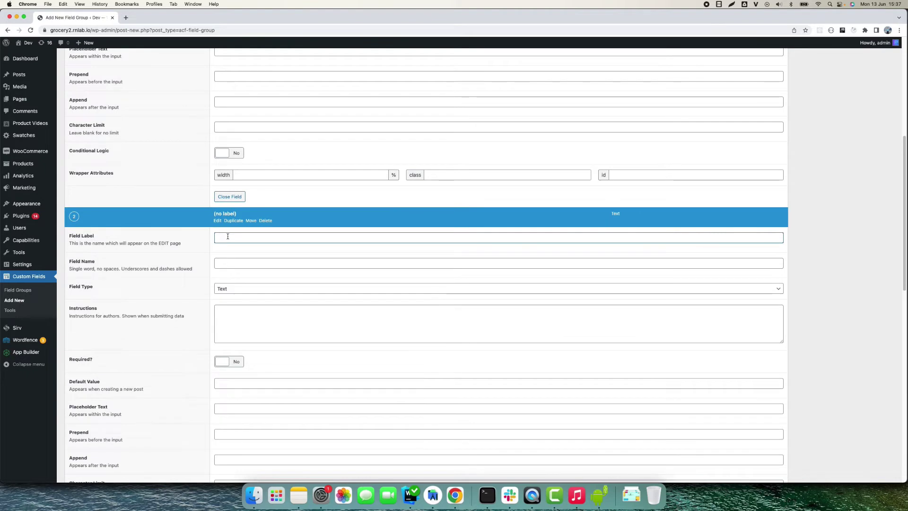
type("Phone")
left_click(227, 262)
Add a third field with the label Website and the name website, and set its field type to Url
scroll(257, 295, "down", 5)
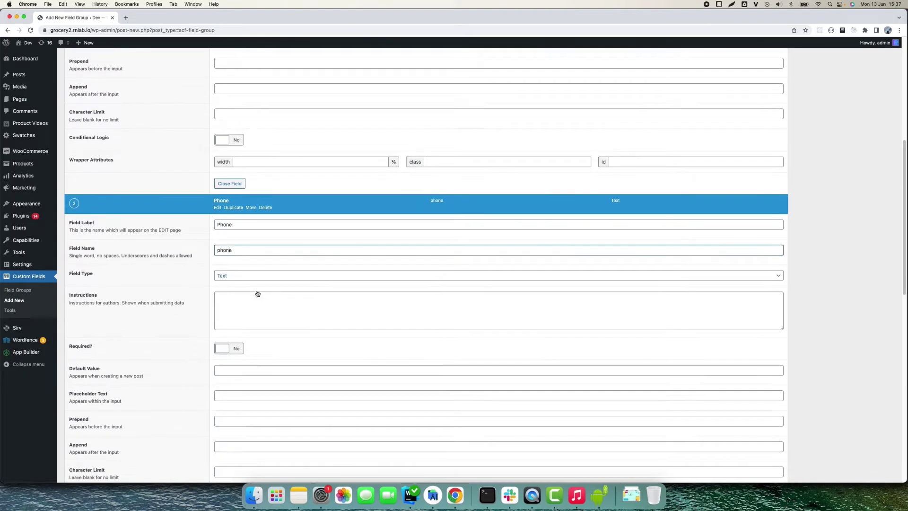
scroll(256, 292, "down", 5)
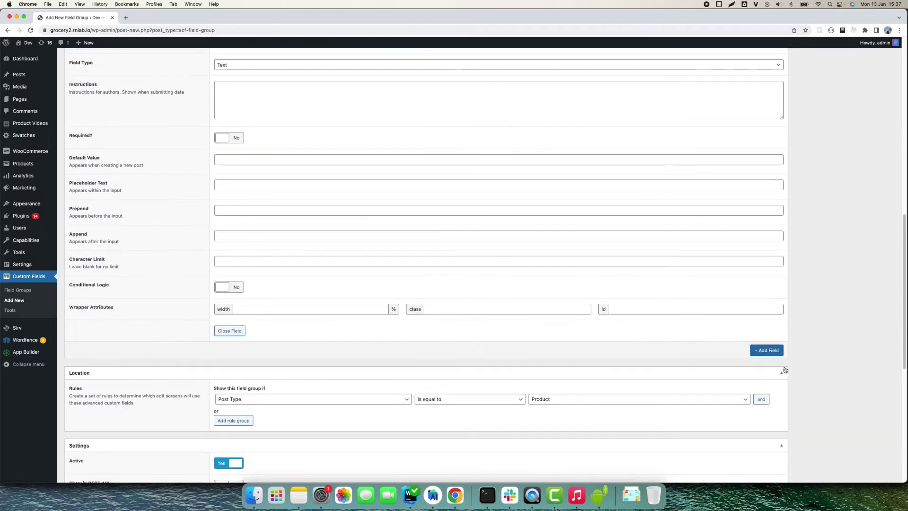
left_click(770, 350)
scroll(304, 339, "down", 2)
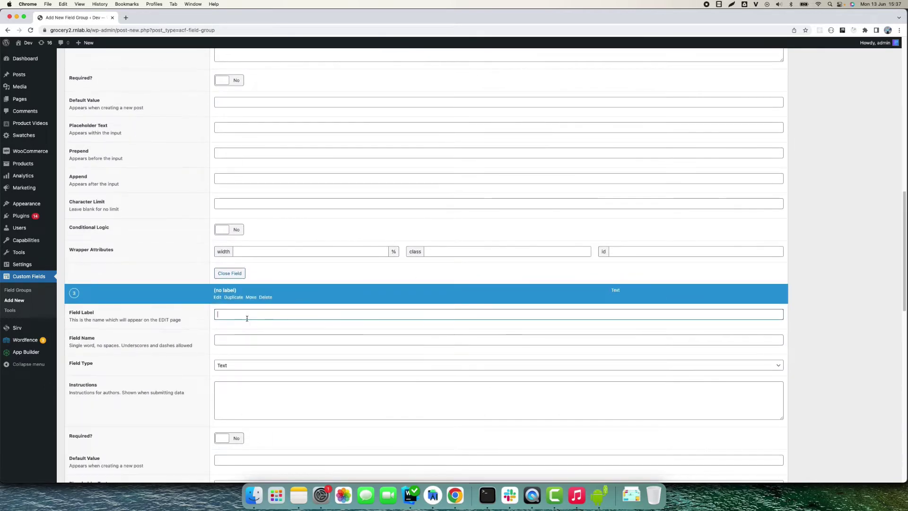
type("Uebvi")
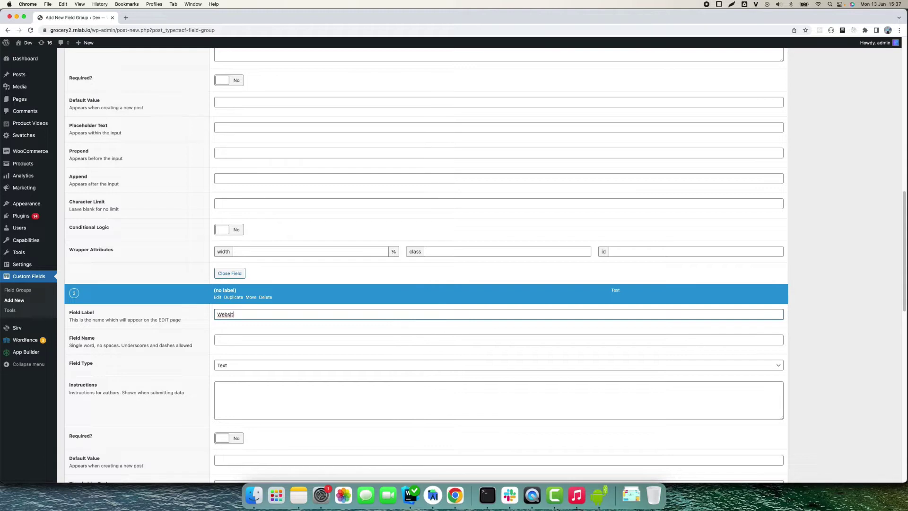
type("w")
left_click(262, 364)
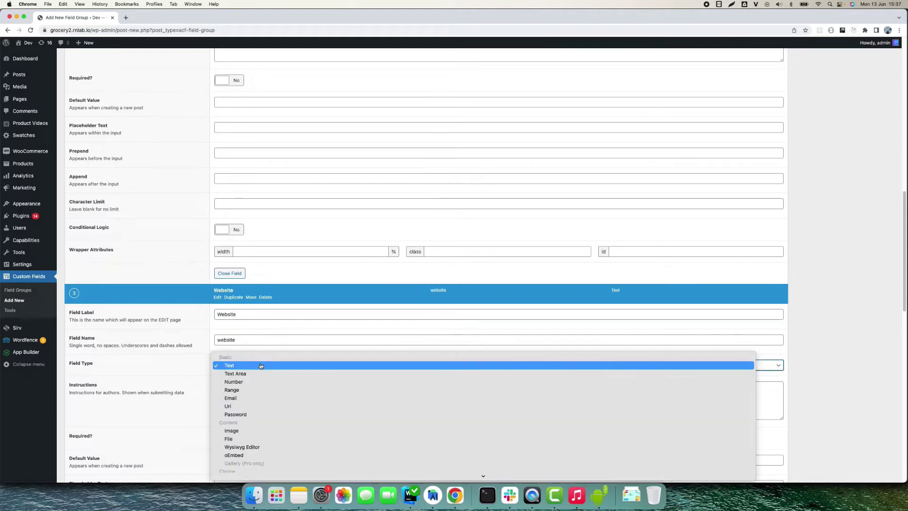
left_click(243, 405)
Add a fourth field with the label Map and the name map, and set its field type to Google Map
scroll(209, 369, "down", 5)
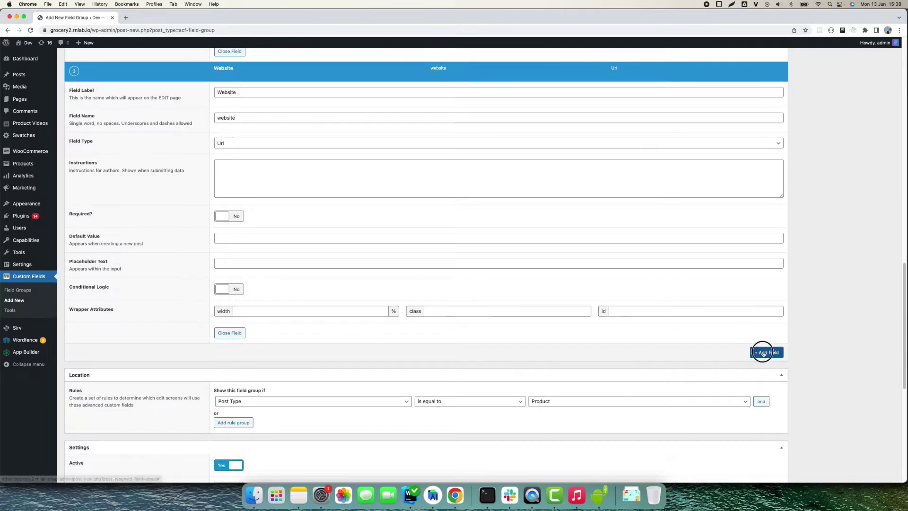
left_click(766, 360)
scroll(376, 322, "down", 3)
scroll(376, 321, "down", 2)
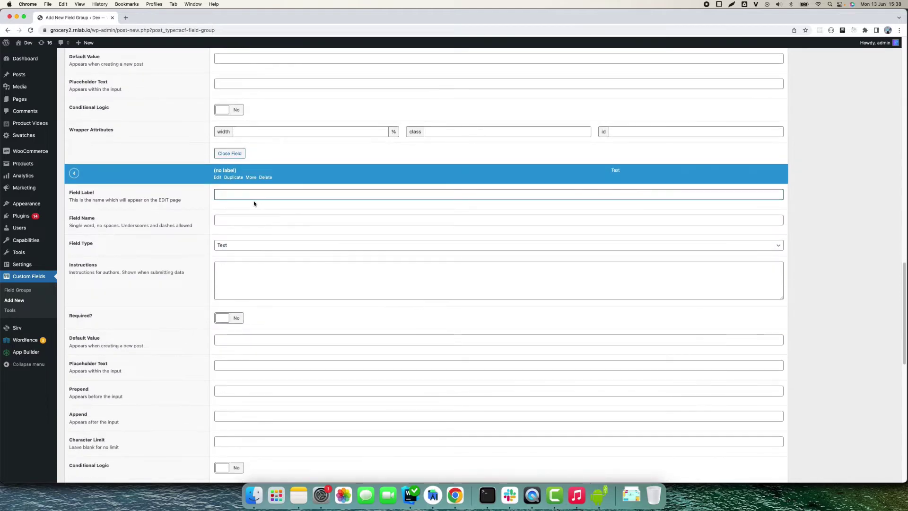
type("Map")
key("Tab")
scroll(263, 237, "down", 3)
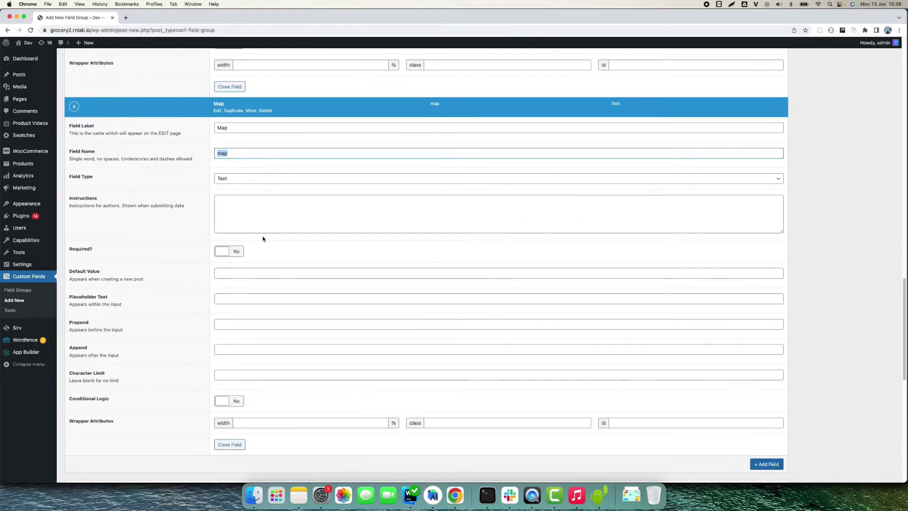
left_click(225, 147)
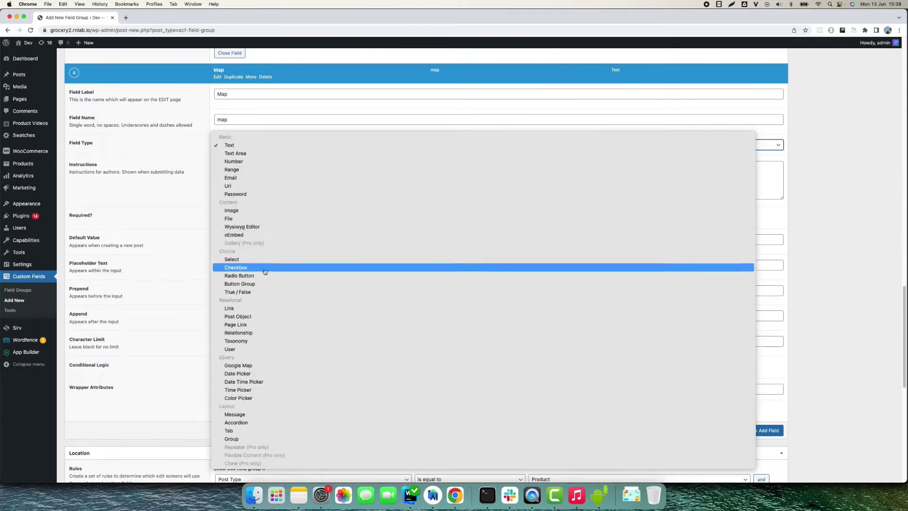
left_click(244, 365)
Review the four field definitions and publish the Product fields group
scroll(236, 314, "down", 7)
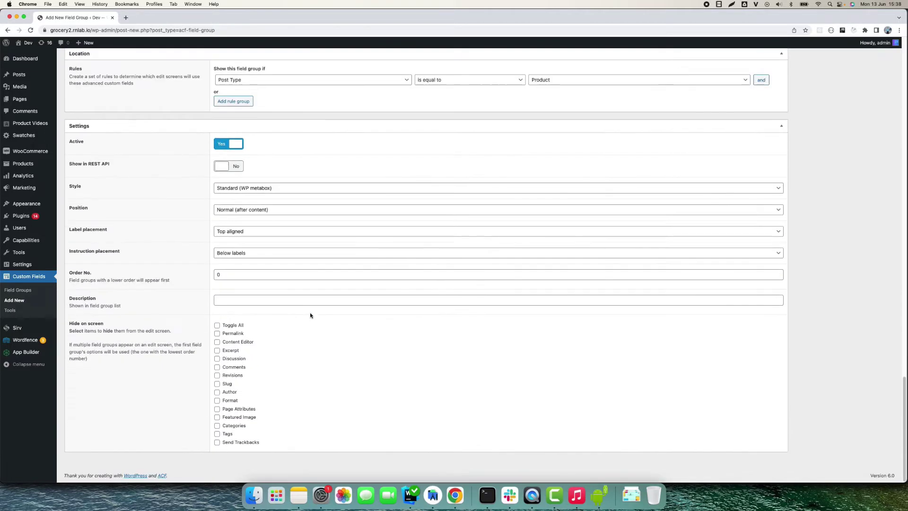
scroll(315, 314, "up", 5)
scroll(443, 281, "up", 5)
scroll(462, 265, "down", 15)
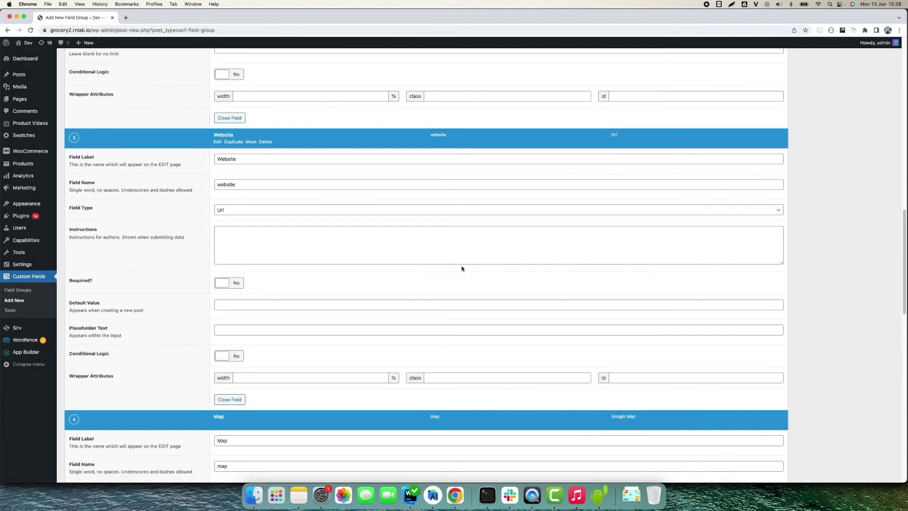
scroll(460, 270, "up", 20)
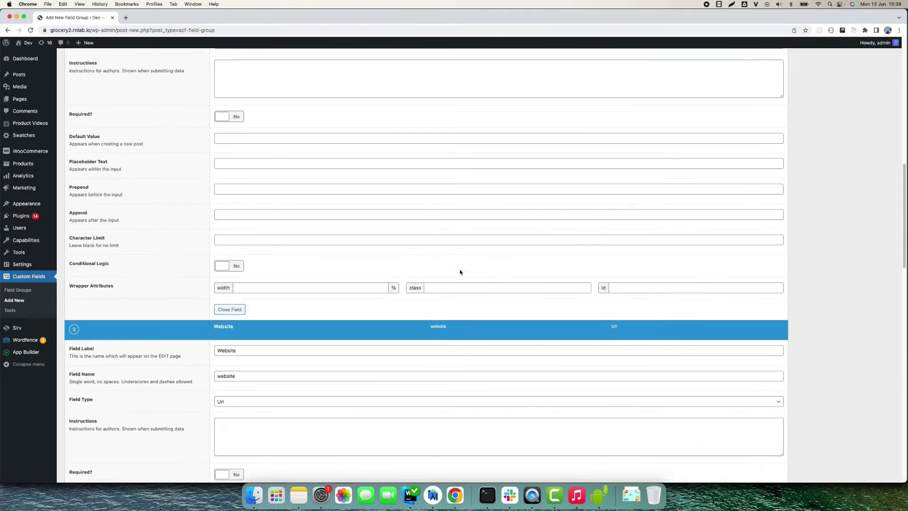
left_click(878, 143)
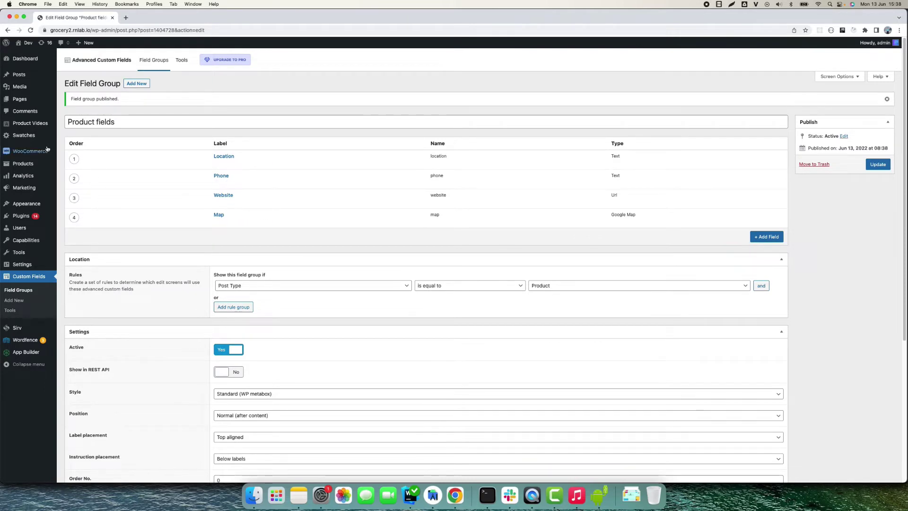
Start a new WooCommerce product and name it "Demo custom field"
mouse_move(47, 164)
left_click(70, 175)
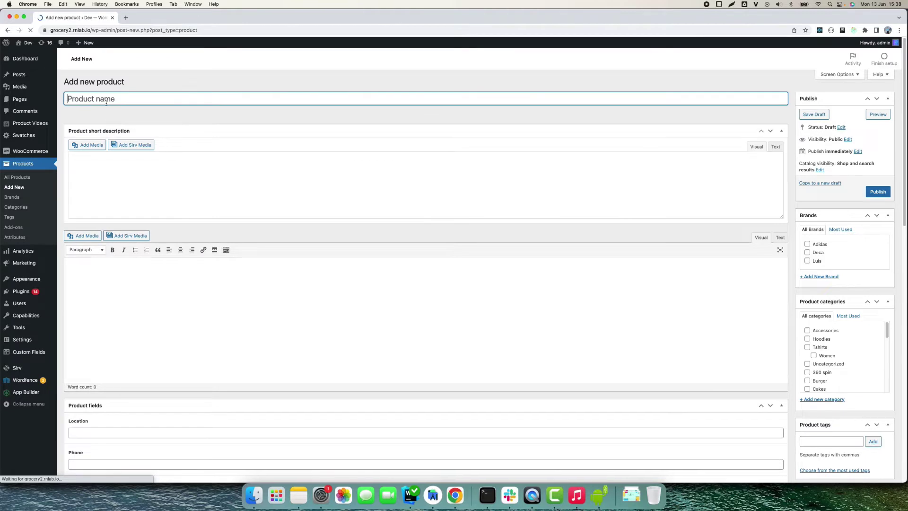
type("pro")
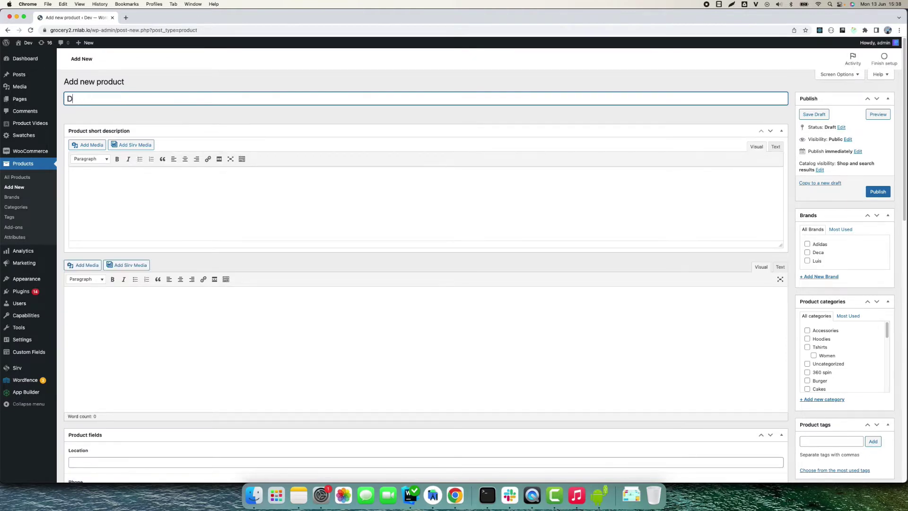
type("emo custom field")
left_click(124, 120)
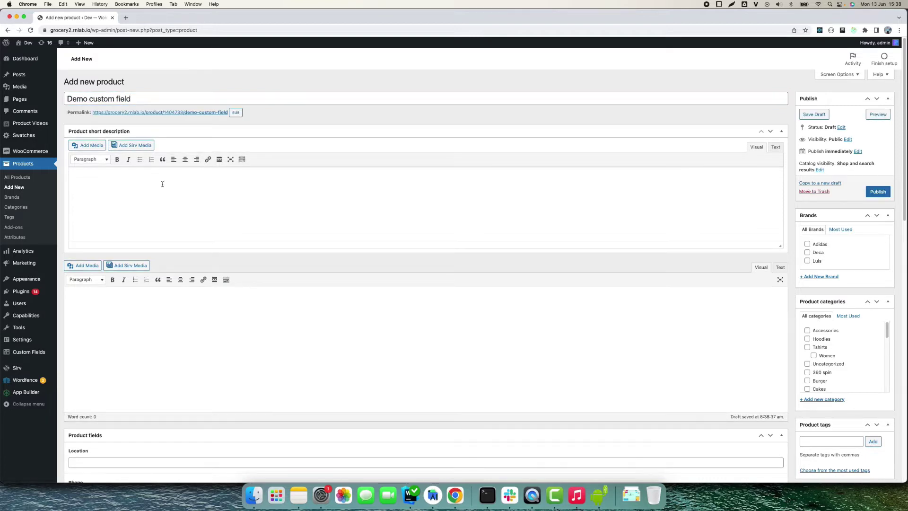
In the product's custom fields, set Location to "hanoi, Vietnam" and enter the phone number
scroll(162, 184, "down", 5)
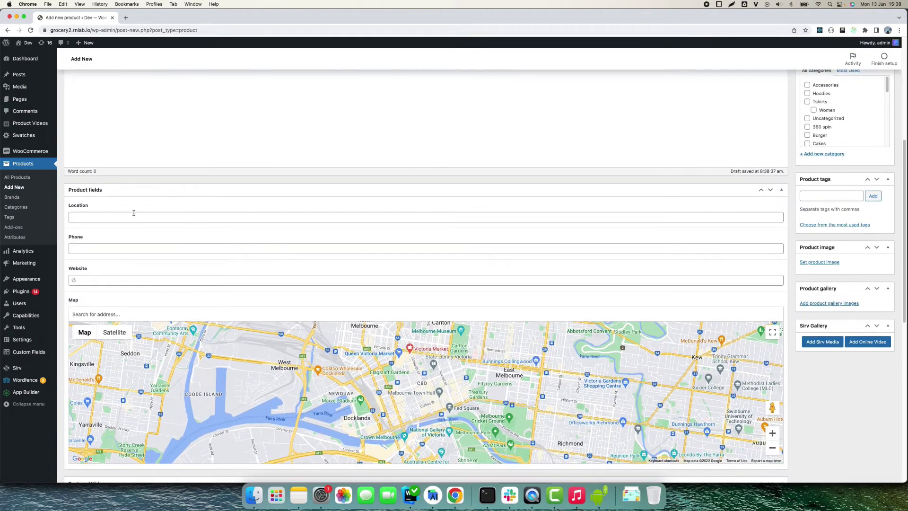
left_click(134, 214)
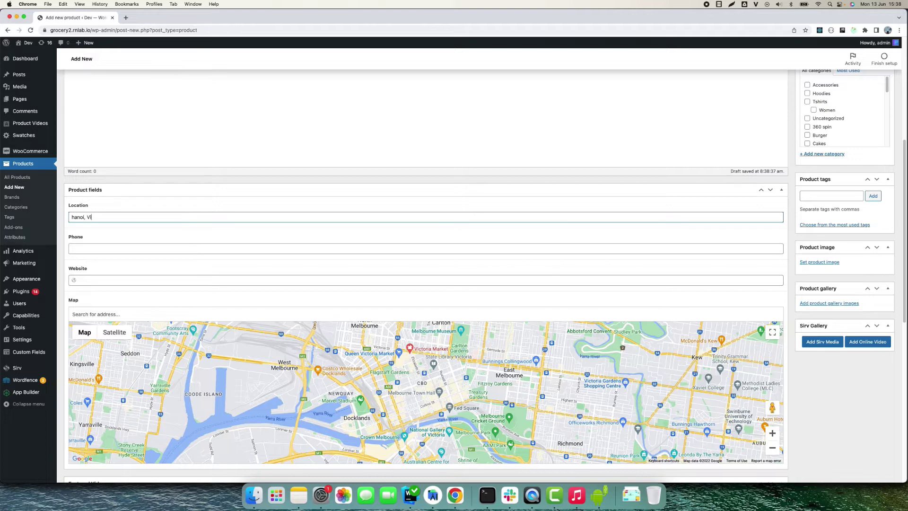
key("Tab")
key("Tab")
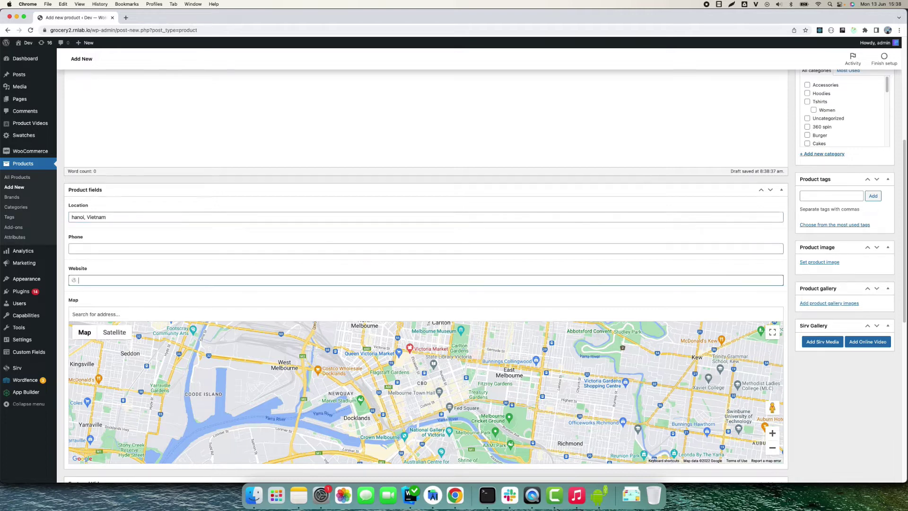
left_click(79, 246)
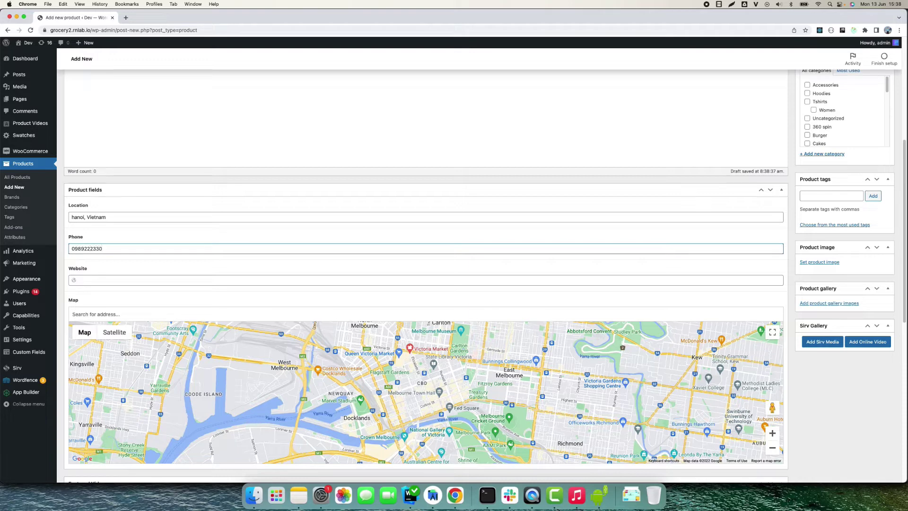
left_click(90, 280)
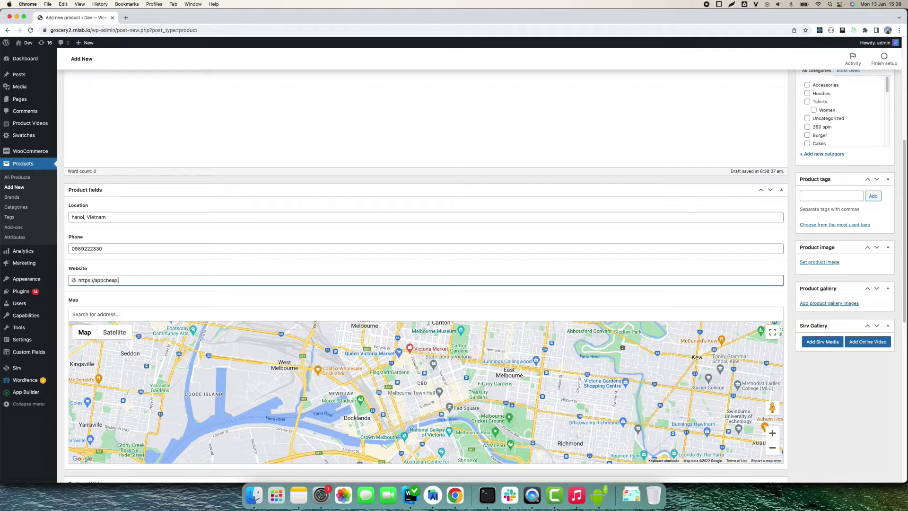
left_click(95, 314)
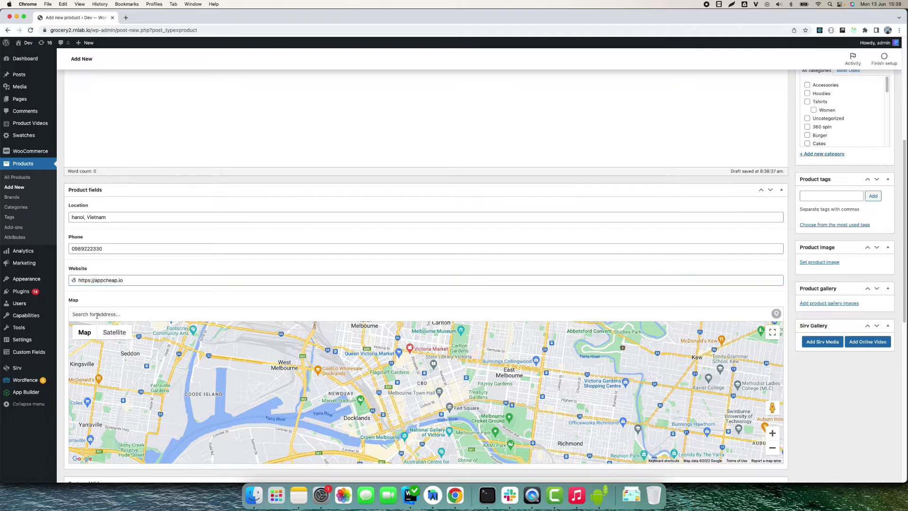
type("hanoi")
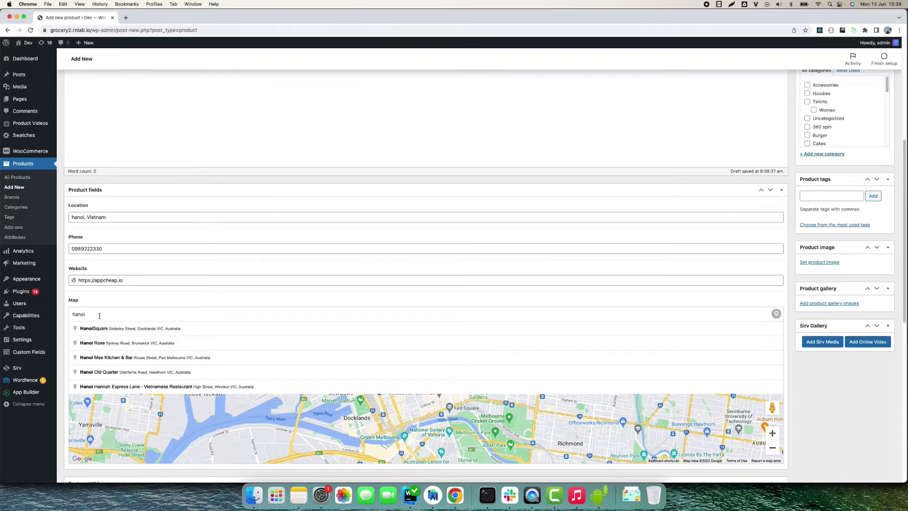
scroll(127, 315, "down", 2)
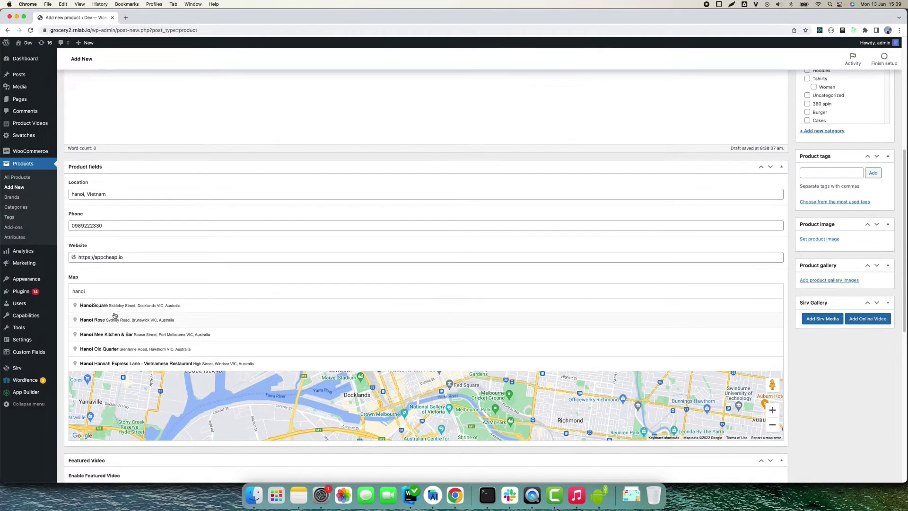
left_click(98, 307)
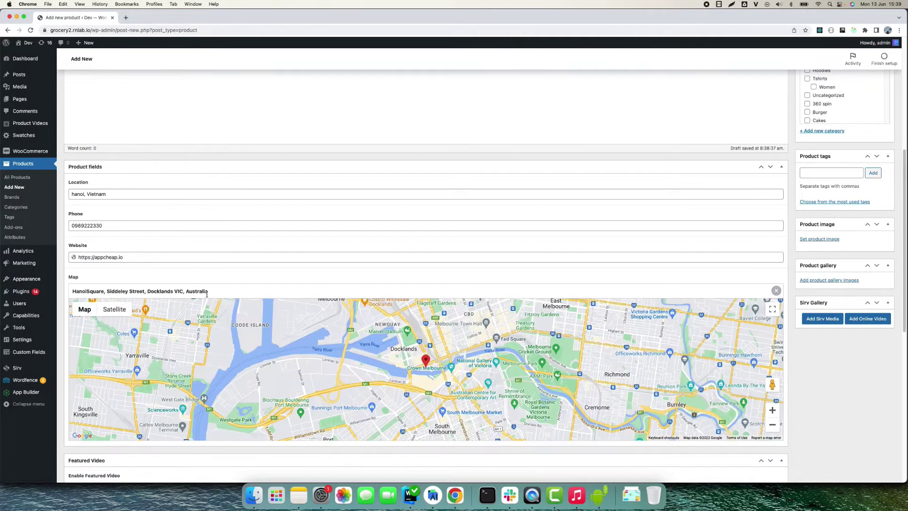
Set the product image to the diamond ring picture Screenshot-at-Jun-13-11-09-24.png from the media library
scroll(755, 308, "up", 6)
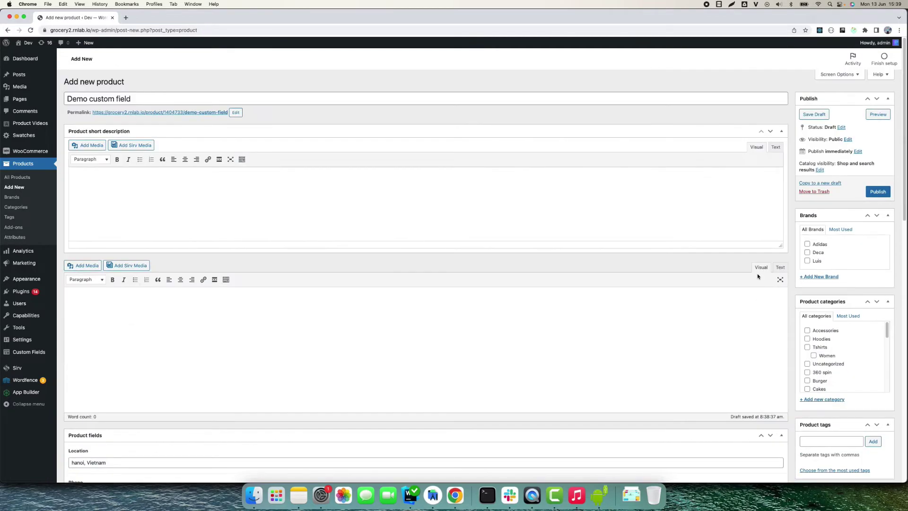
scroll(795, 246, "down", 3)
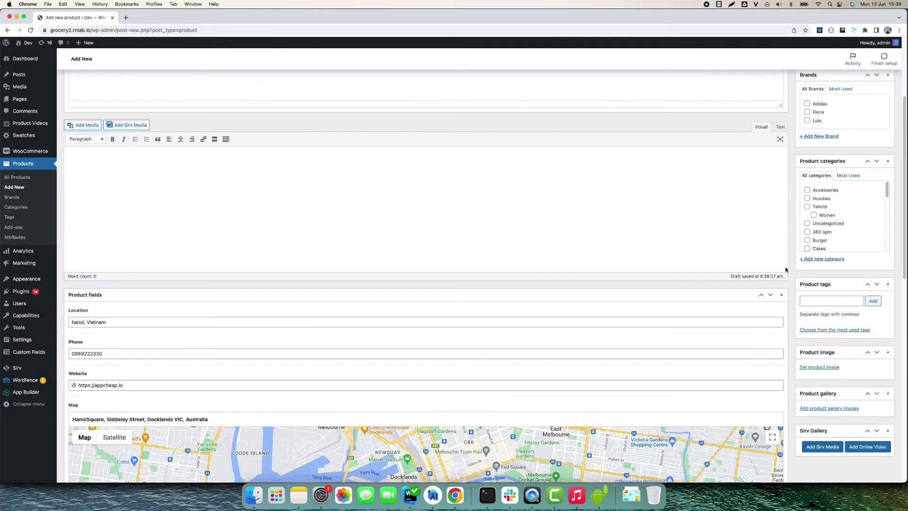
left_click(819, 367)
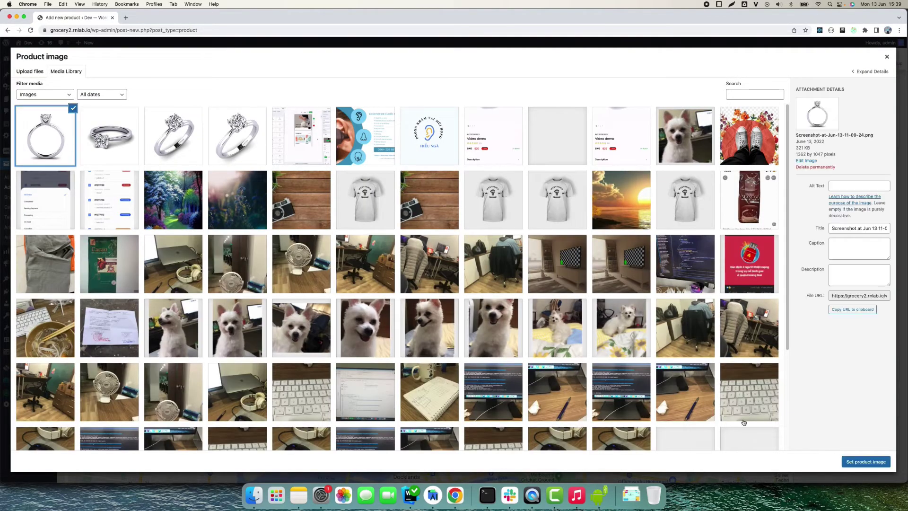
left_click(866, 461)
Assign the product to the Accessories category and publish it
scroll(860, 215, "up", 3)
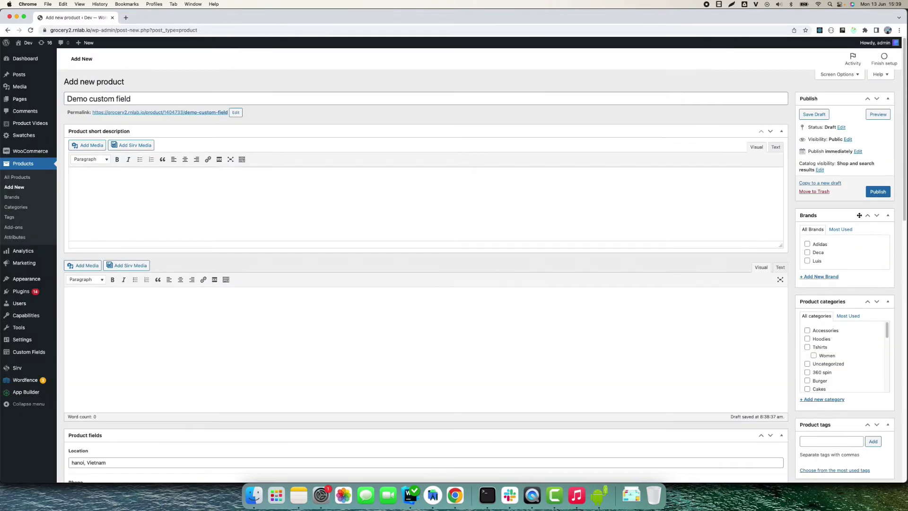
left_click(807, 331)
left_click(877, 191)
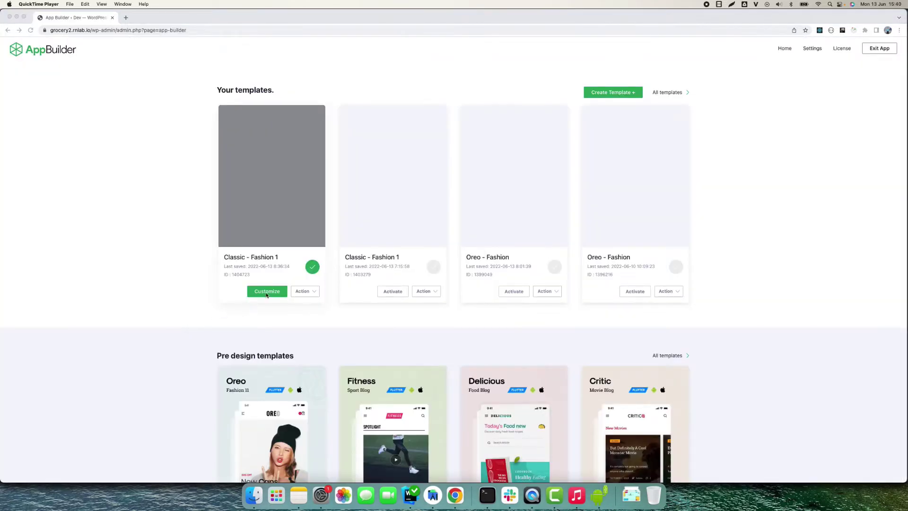
Open the Classic - Fashion 1 template for customization and show the Accessories category in the live App preview
left_click(267, 292)
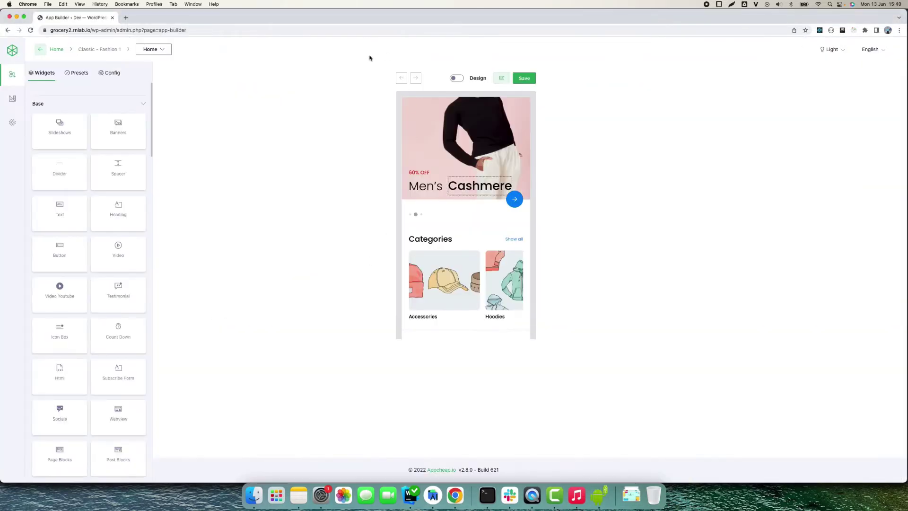
left_click(457, 78)
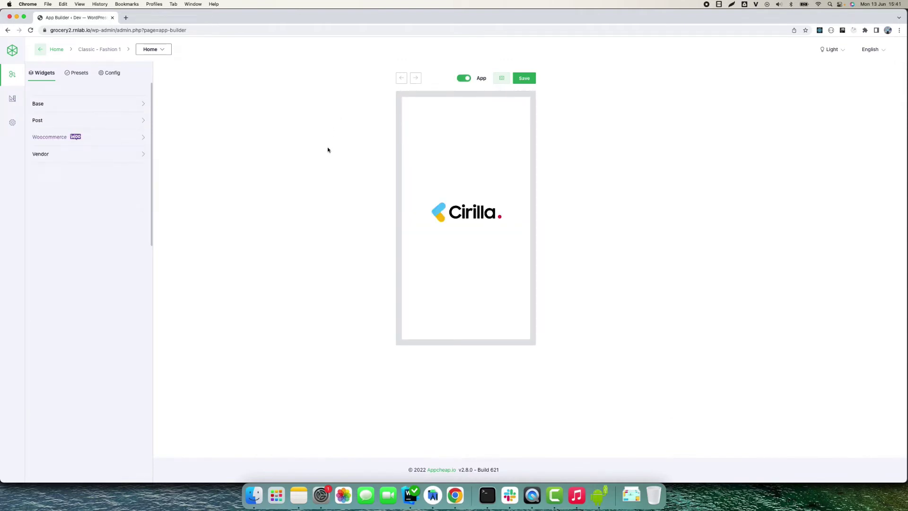
left_click(410, 106)
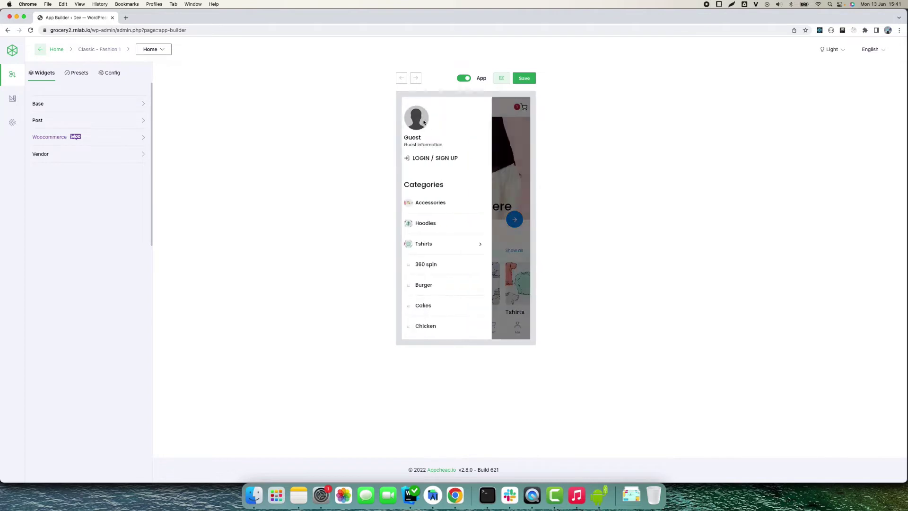
left_click(431, 203)
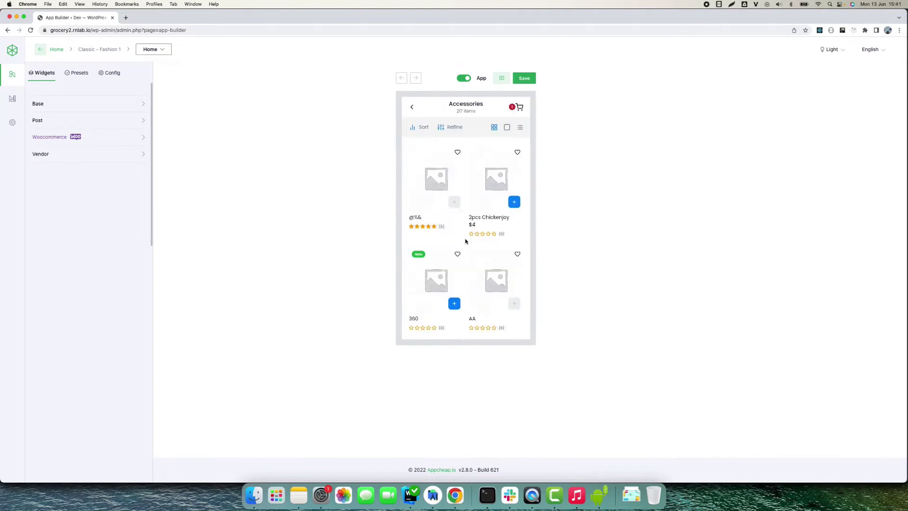
In the app preview, sort the Accessories products by Latest and open the Demo custom field product
left_click(429, 130)
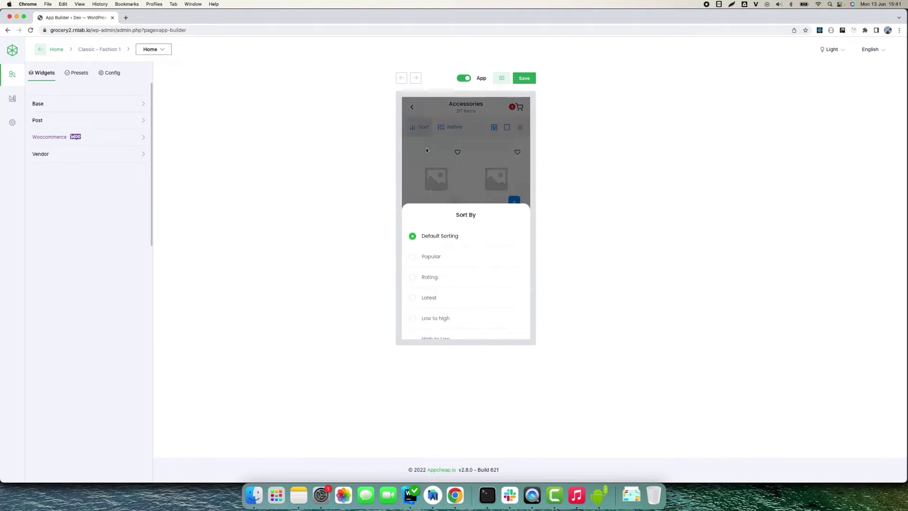
left_click(455, 282)
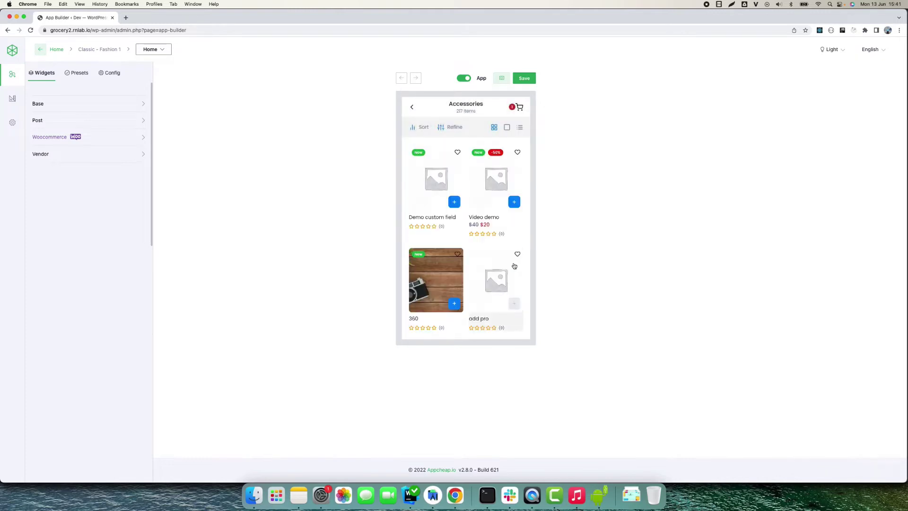
left_click(423, 210)
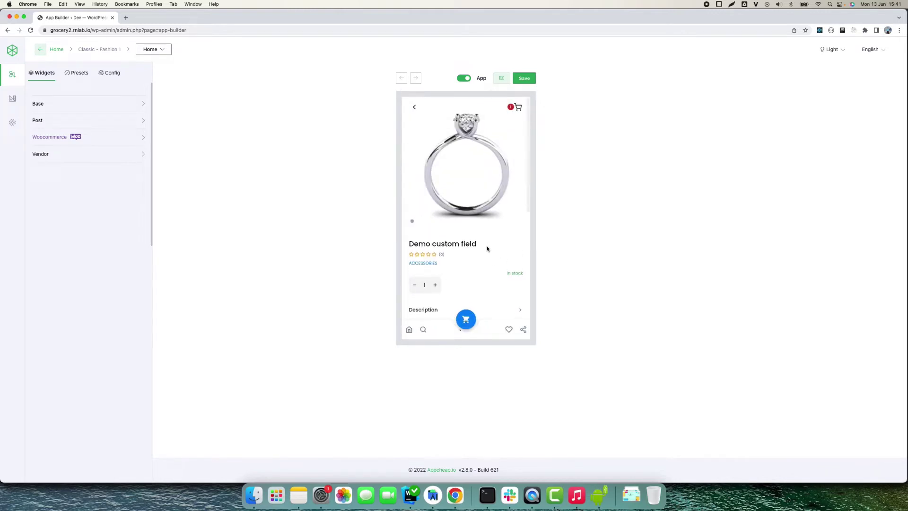
Switch to the Product Detail screen settings and add a new content block row above the Name row
left_click(153, 49)
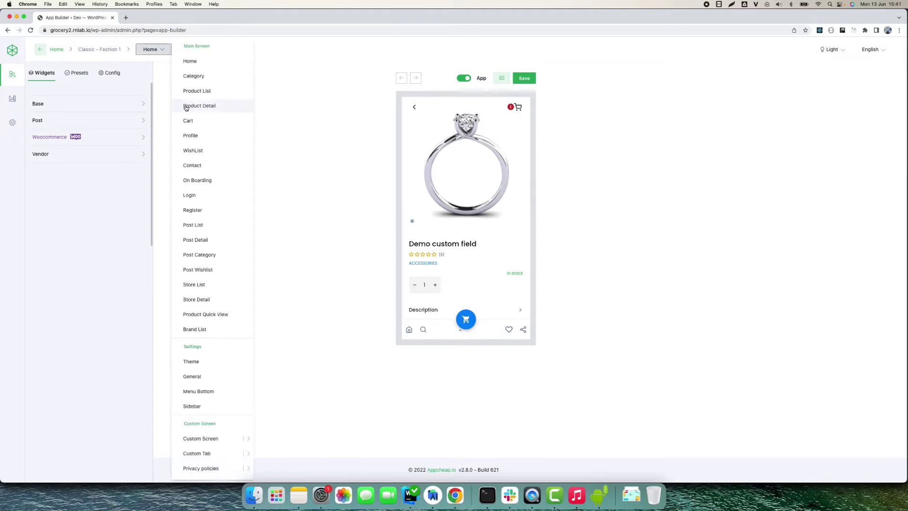
left_click(213, 107)
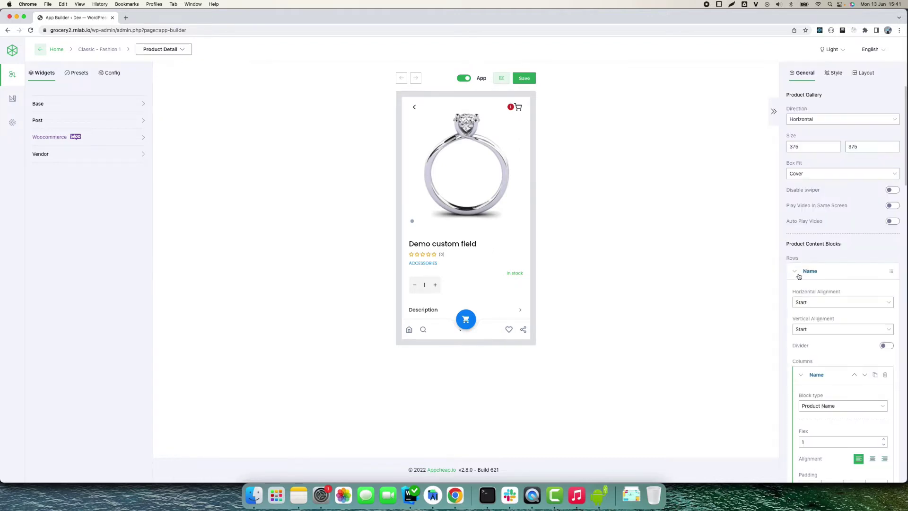
scroll(813, 297, "down", 1)
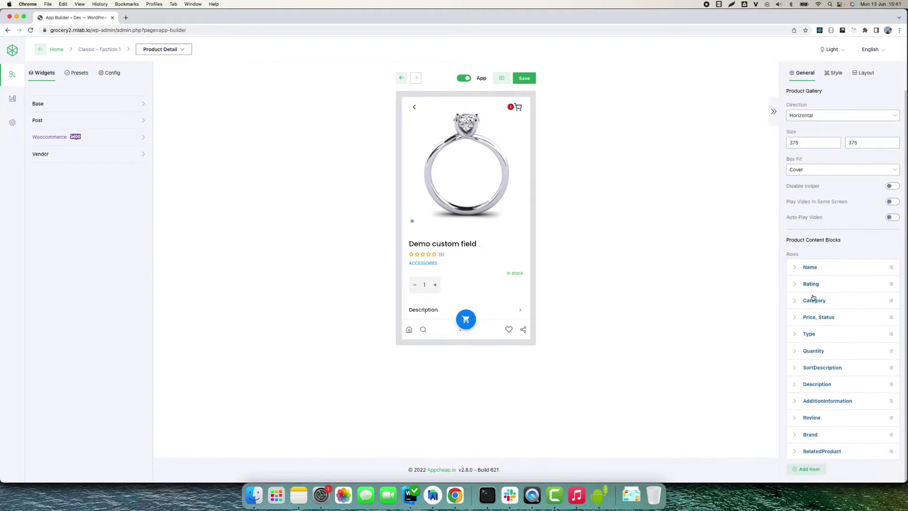
left_click(810, 469)
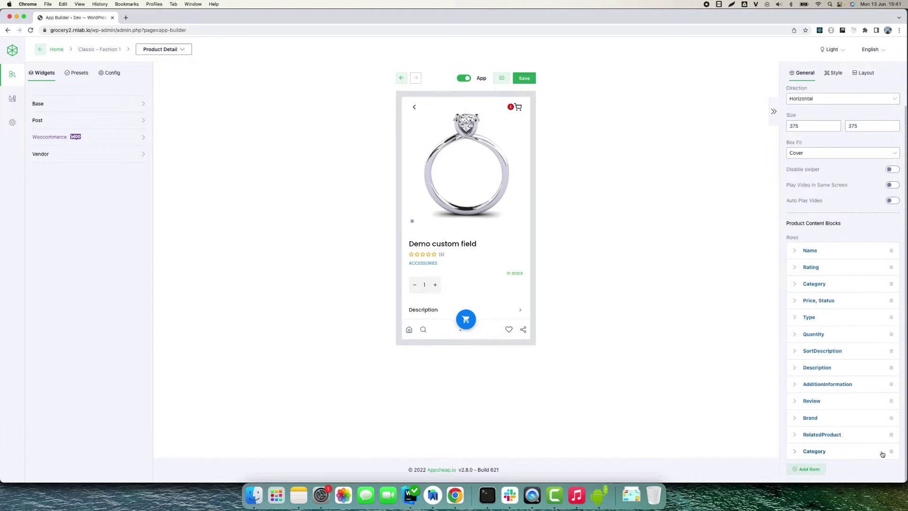
left_click_drag(893, 452, 846, 257)
Set the new first row's block type to Advanced Custom Fields with the custom field name "map", and dismiss the Google Maps warning
left_click(846, 255)
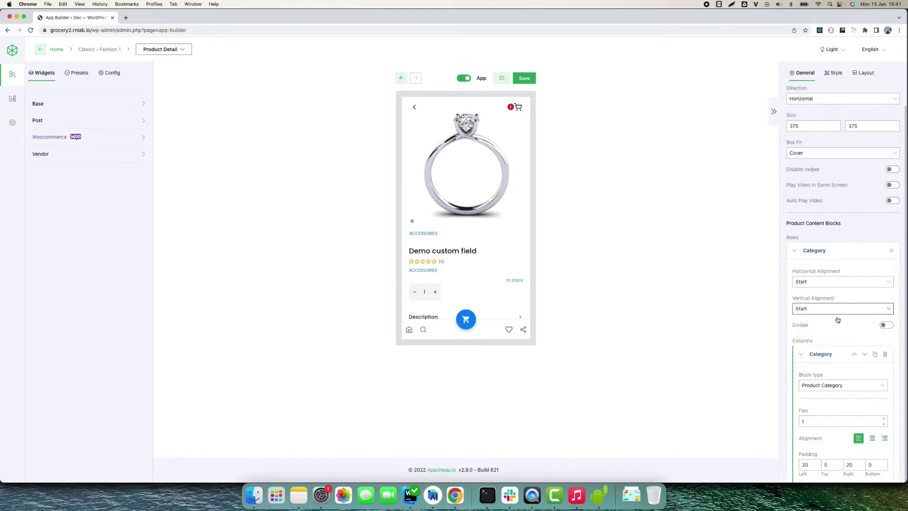
scroll(837, 342, "down", 2)
left_click(836, 333)
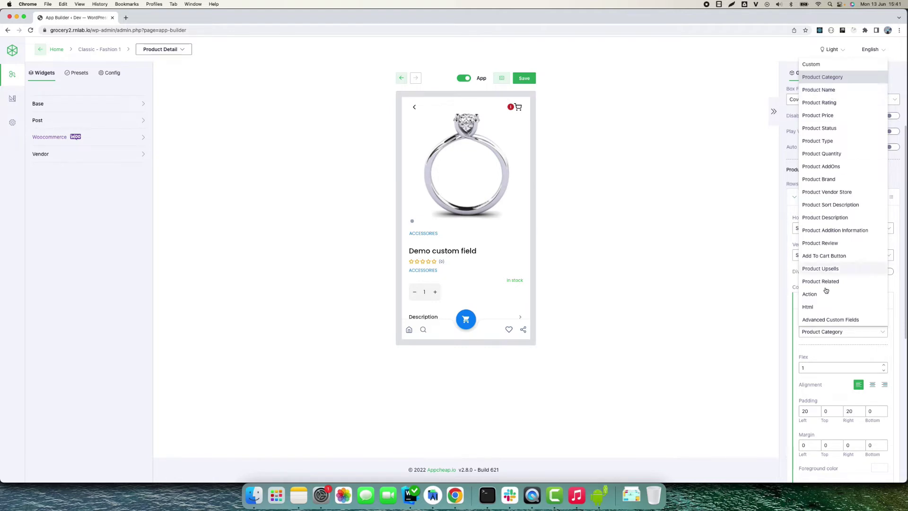
left_click(832, 320)
scroll(845, 358, "down", 2)
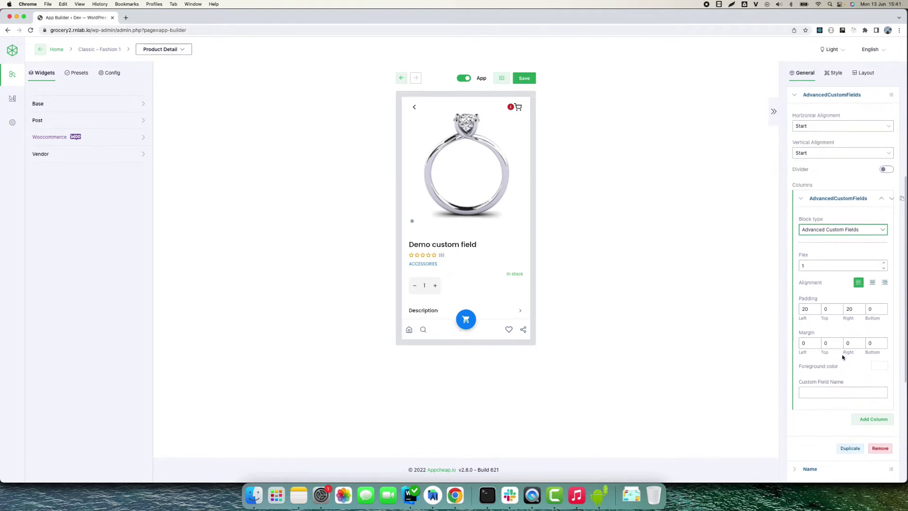
left_click(827, 372)
type("m")
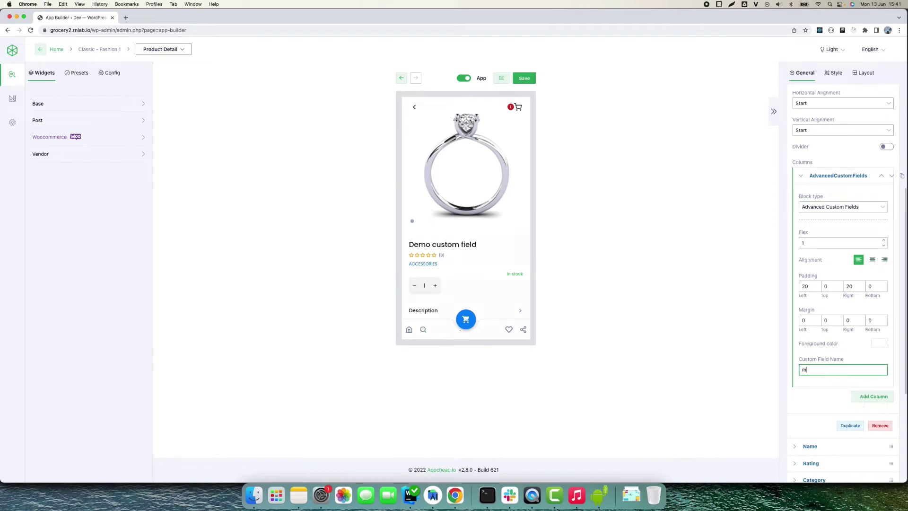
type("ap")
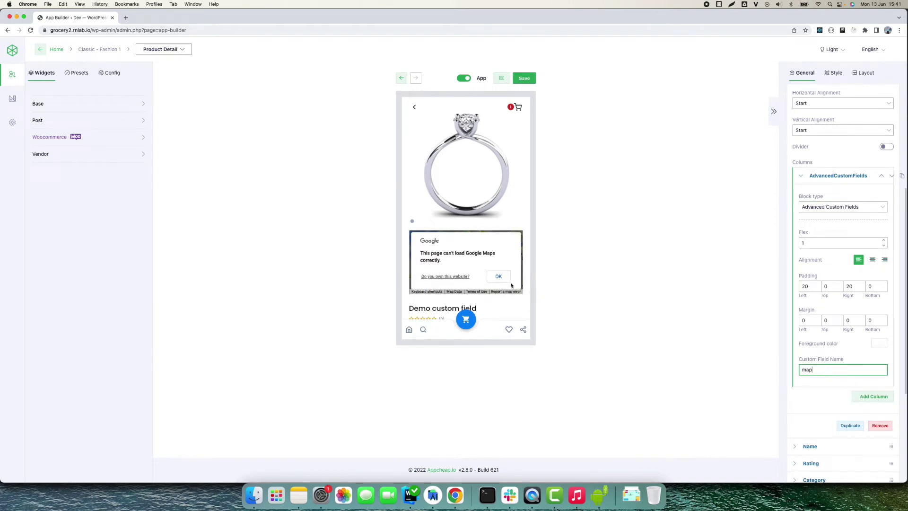
left_click(499, 277)
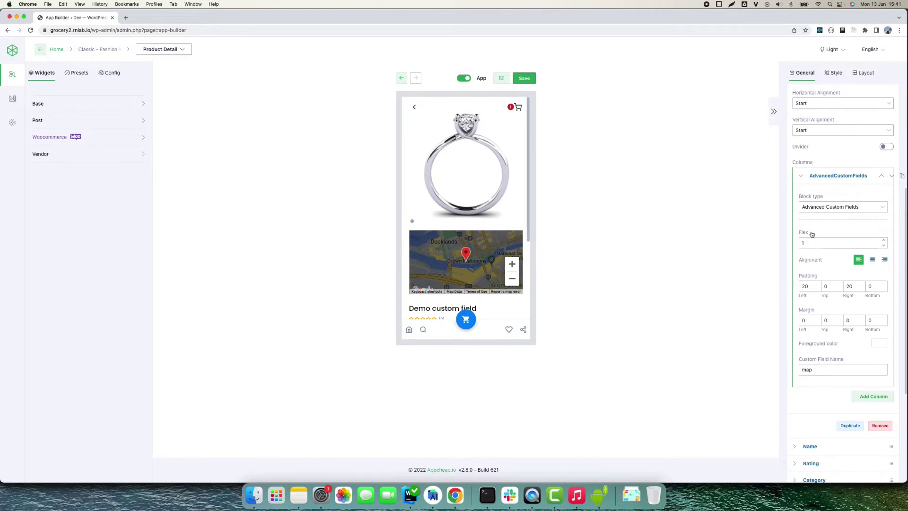
Collapse the AdvancedCustomFields row and add another content block row directly beneath it
left_click(801, 178)
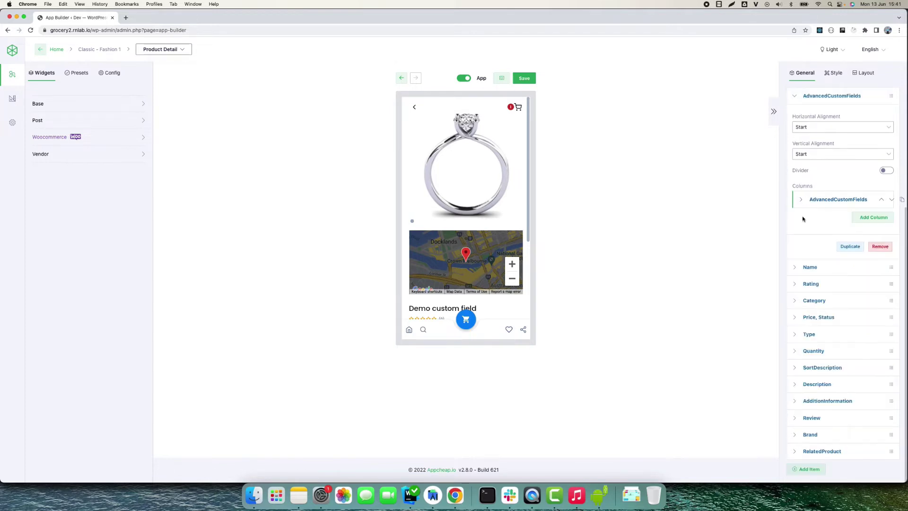
scroll(804, 229, "up", 2)
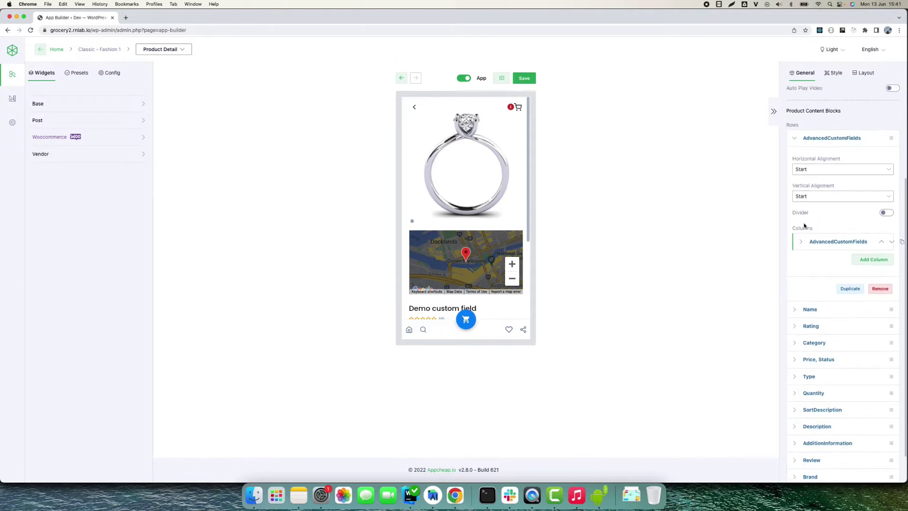
left_click(797, 150)
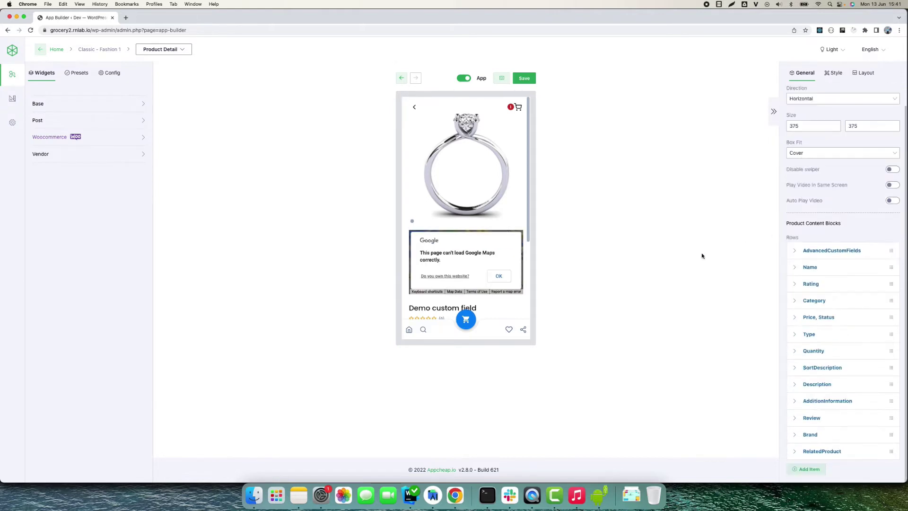
left_click(499, 276)
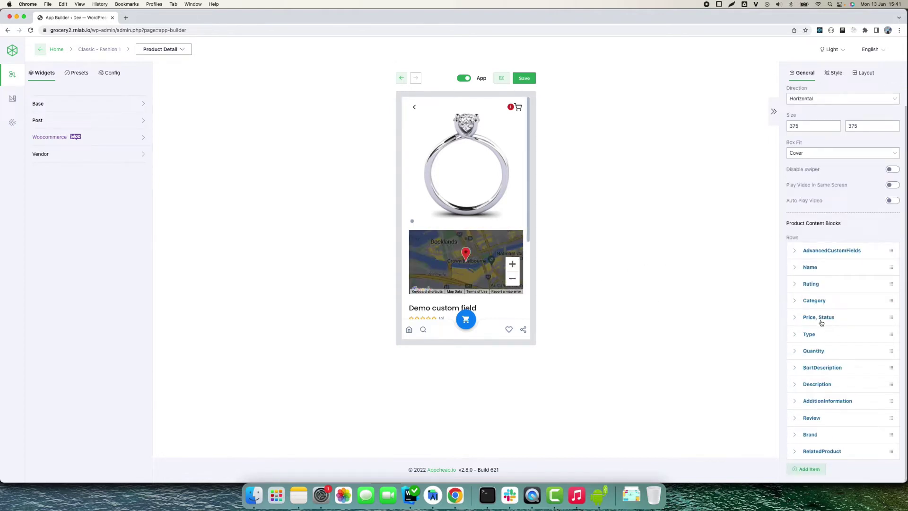
left_click(810, 469)
scroll(865, 473, "down", 1)
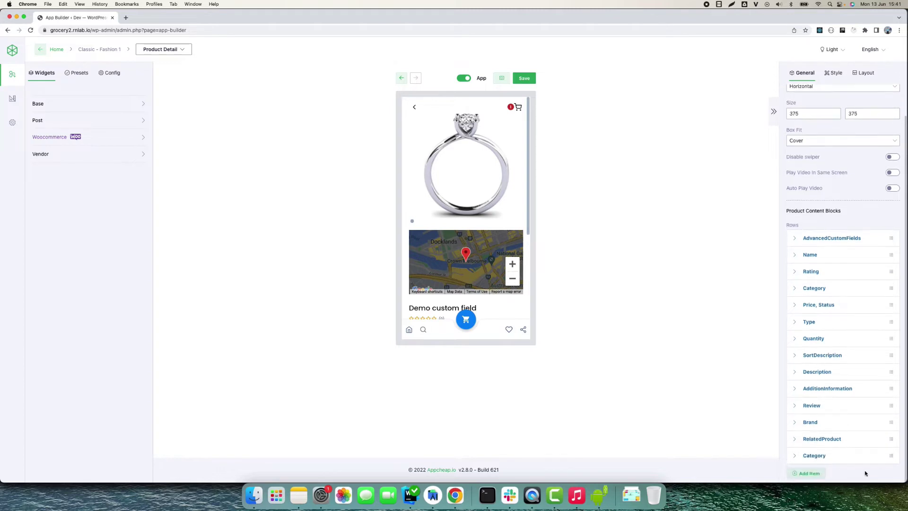
left_click_drag(891, 456, 894, 241)
Set the block type of the row below the map to Custom and its custom type to Icon
left_click(815, 251)
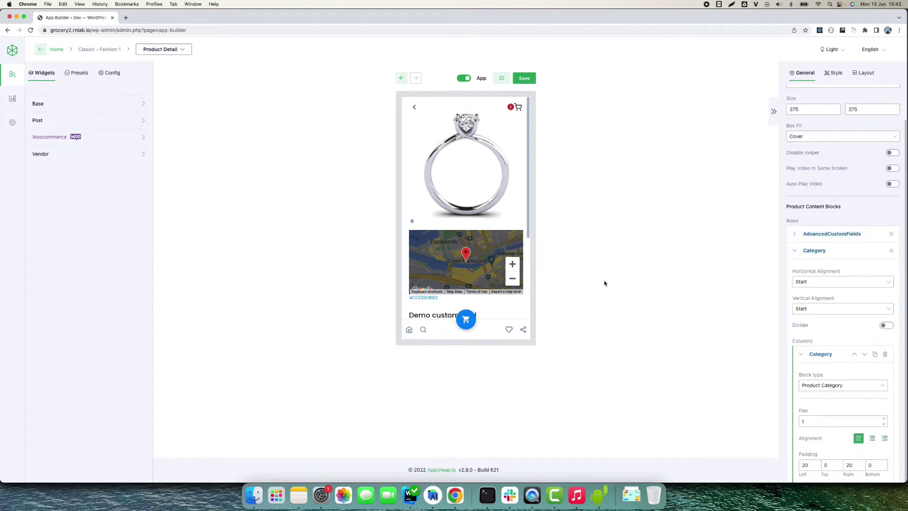
scroll(496, 224, "down", 4)
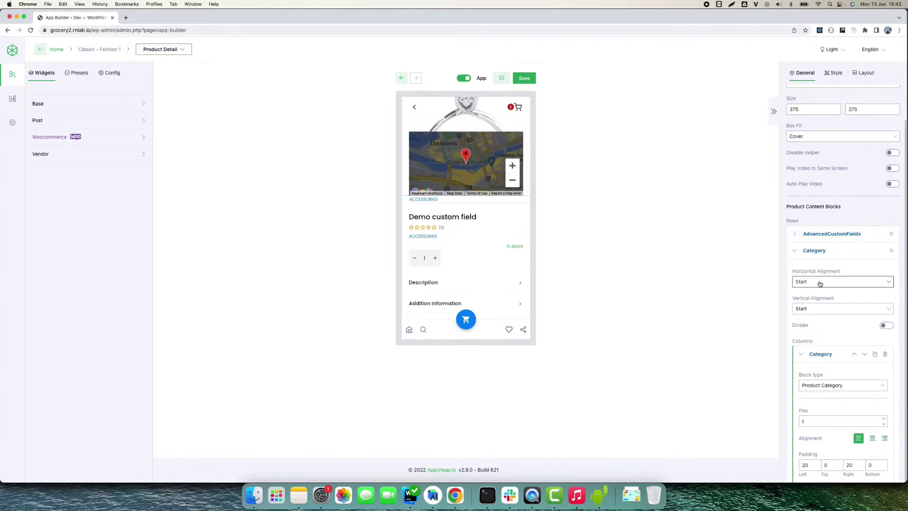
left_click(840, 386)
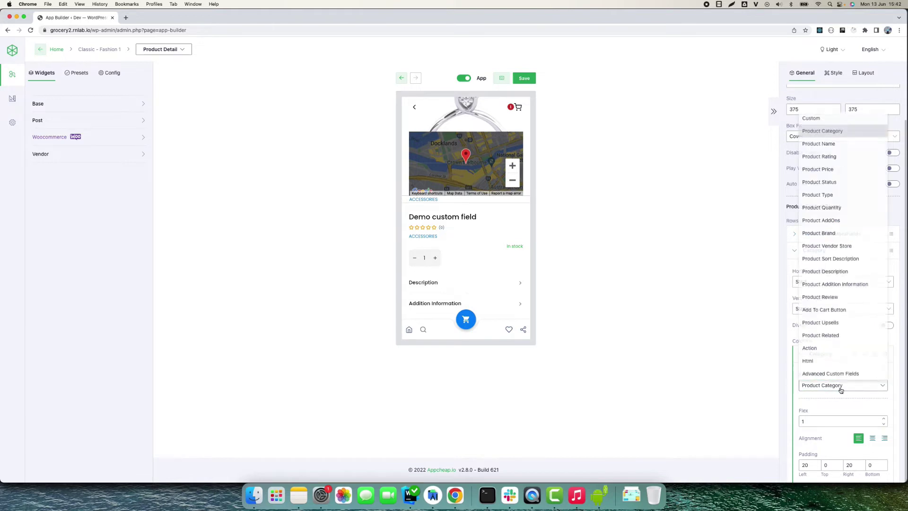
left_click(827, 118)
scroll(835, 380, "down", 5)
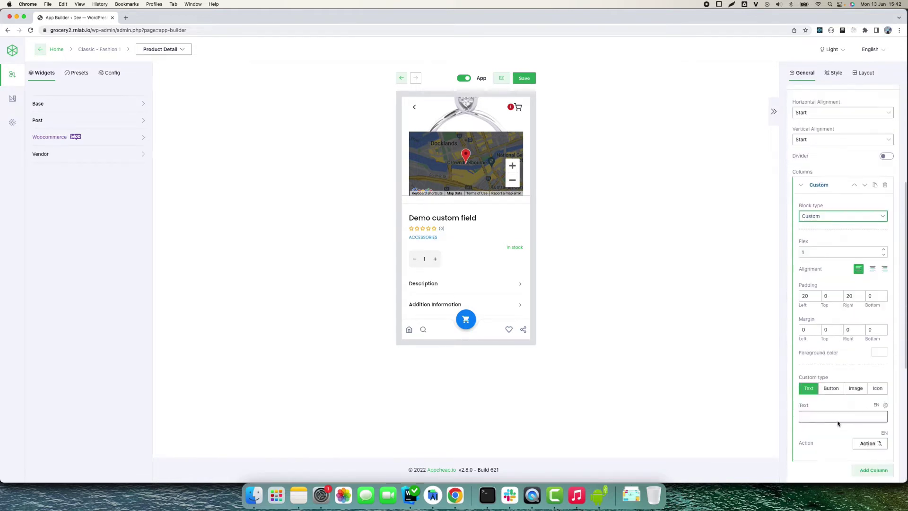
left_click(874, 381)
Set the custom block's text to "Location Icon" and assign it the Feather map-pin icon, searching the icon library for "loca"
left_click(839, 405)
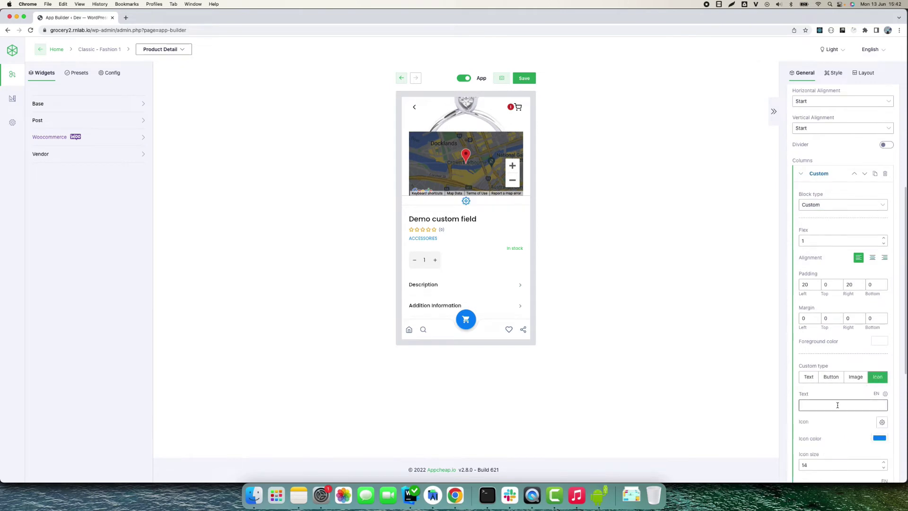
left_click(837, 405)
scroll(865, 372, "down", 2)
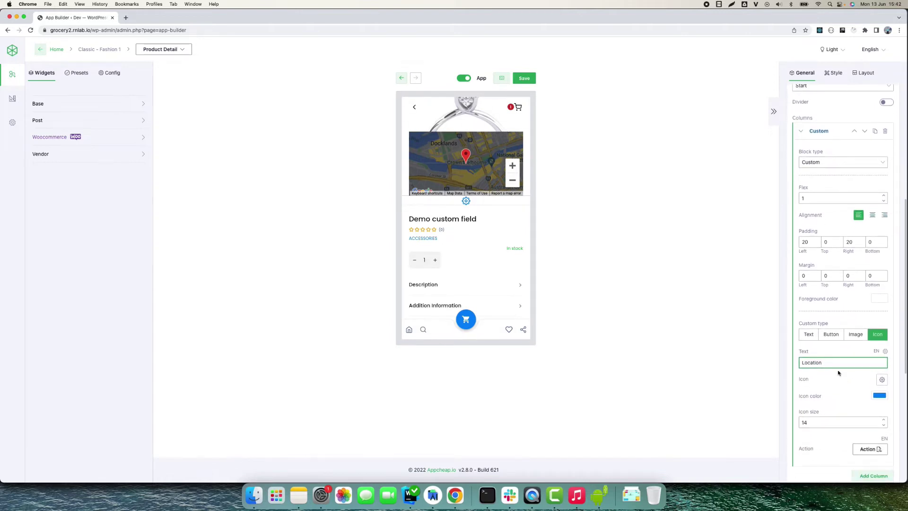
left_click(882, 379)
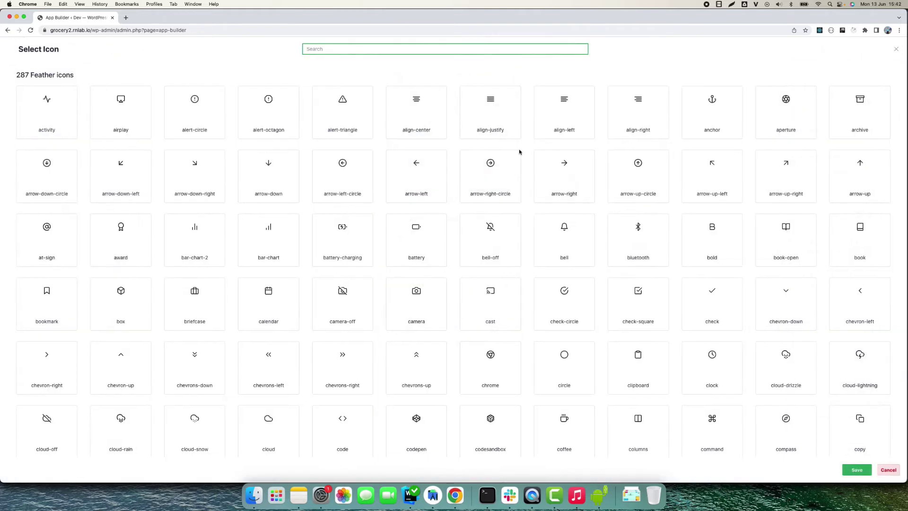
type("loca")
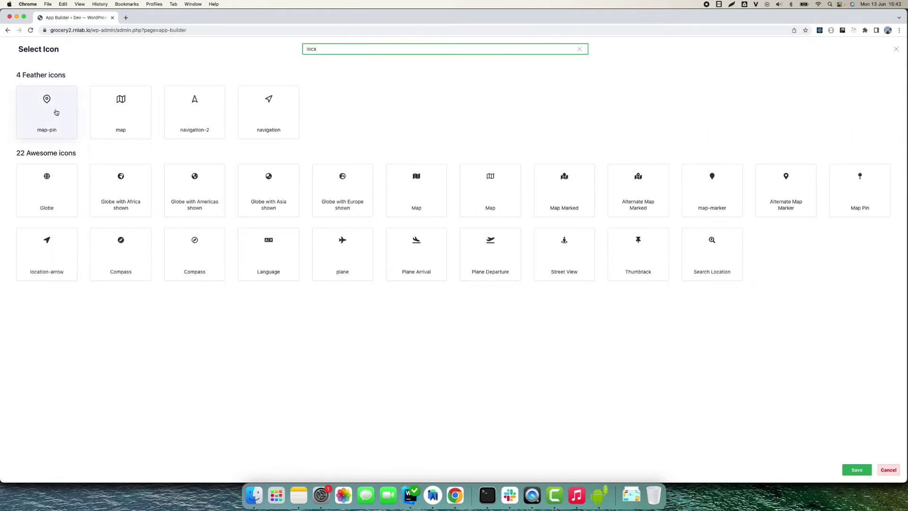
left_click(58, 112)
left_click(862, 472)
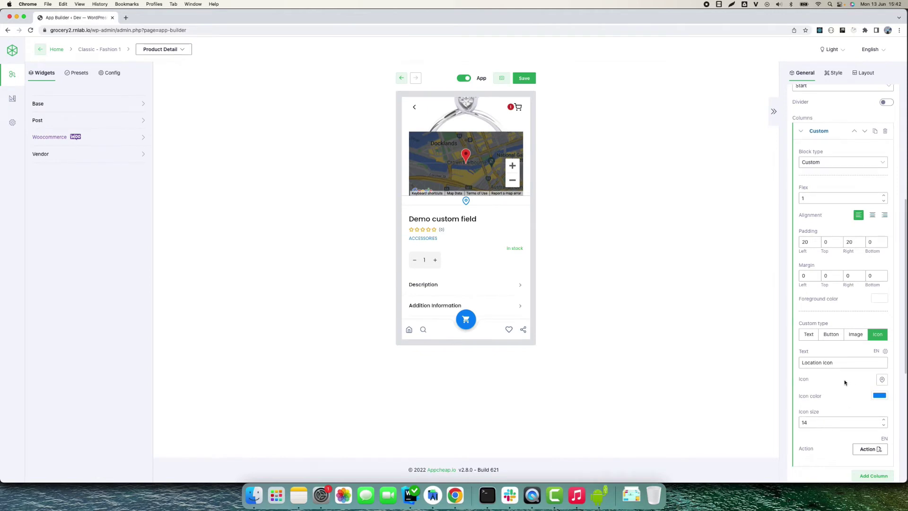
Collapse the location icon column and add a second column to the same row
scroll(492, 250, "up", 1)
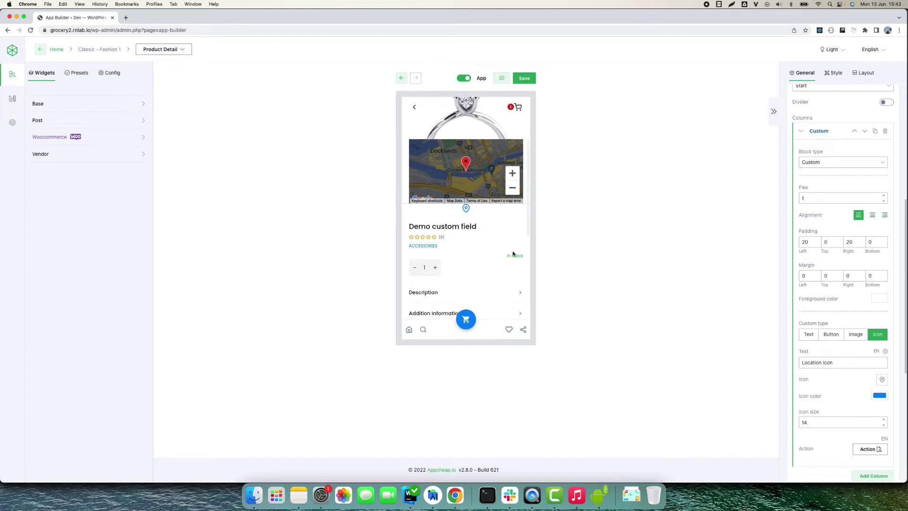
left_click(813, 198)
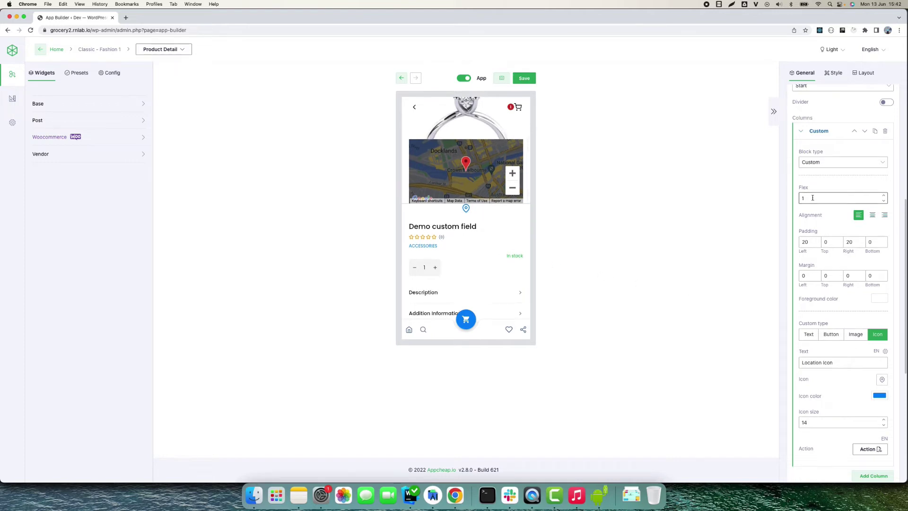
left_click(800, 132)
left_click(870, 218)
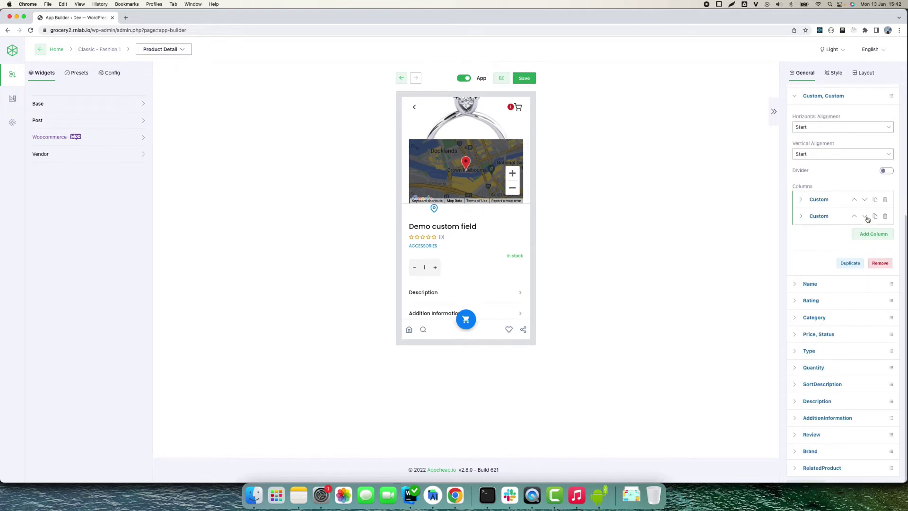
Set the new column's block type to Advanced Custom Fields with the custom field name "location", and collapse it
left_click(823, 219)
left_click(828, 248)
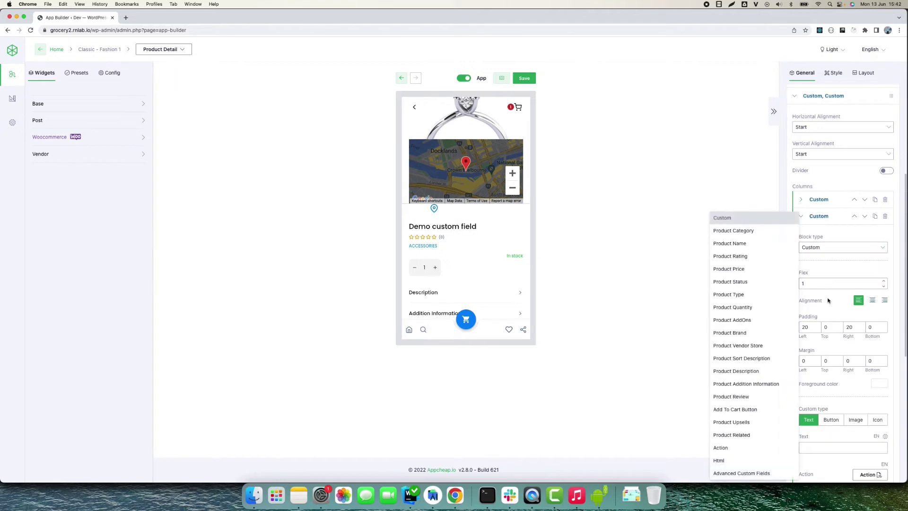
left_click(741, 473)
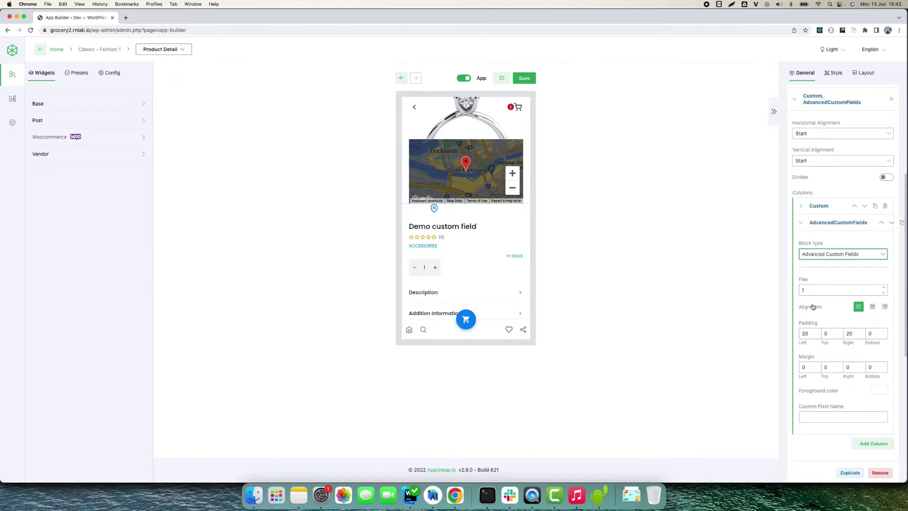
left_click(827, 414)
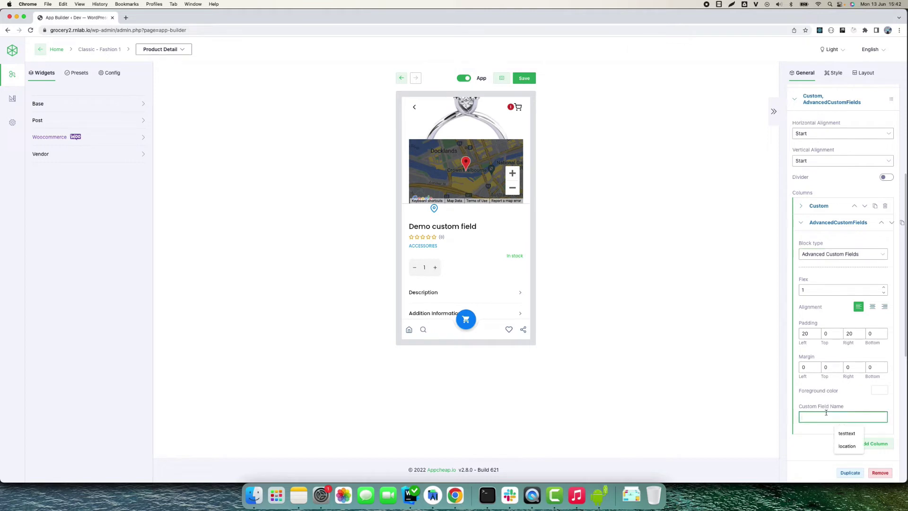
type("location")
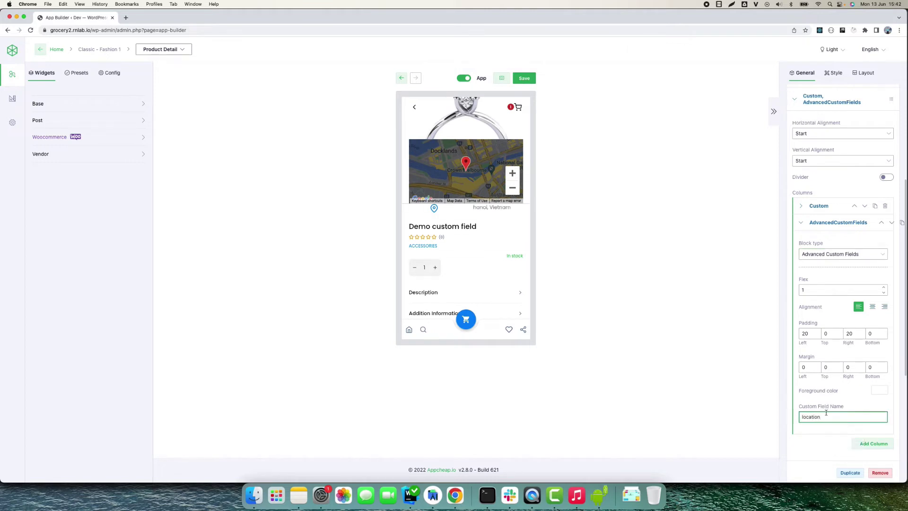
left_click(806, 433)
scroll(828, 265, "up", 1)
left_click(810, 225)
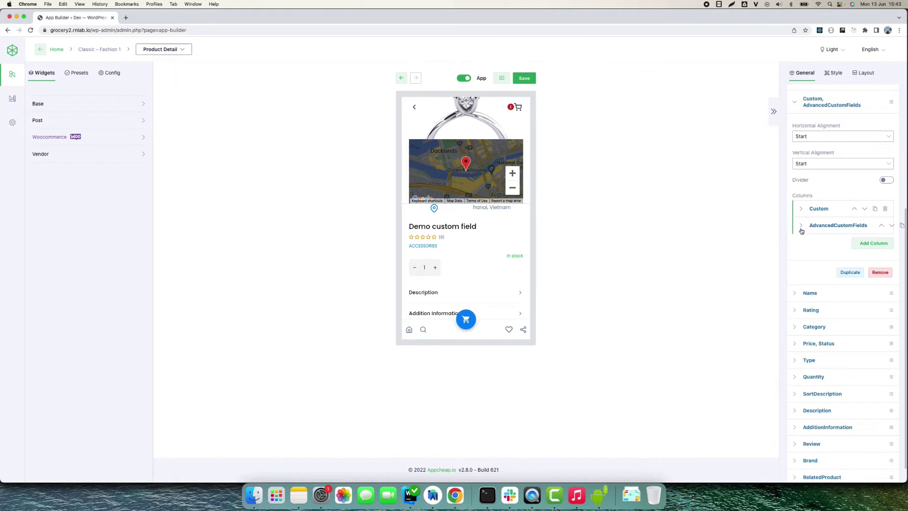
Set the flex of the location field's column to 4
left_click(808, 225)
left_click(806, 291)
left_click_drag(805, 292, 797, 293)
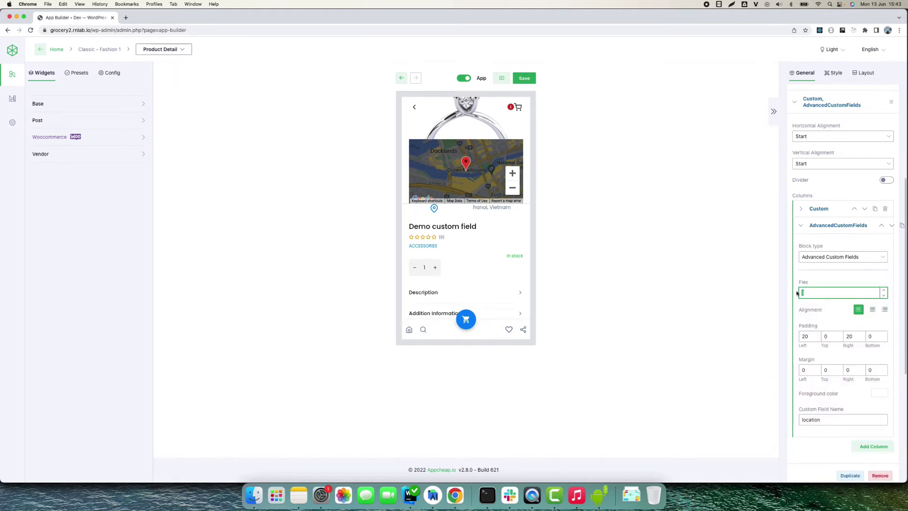
type("4")
left_click(798, 302)
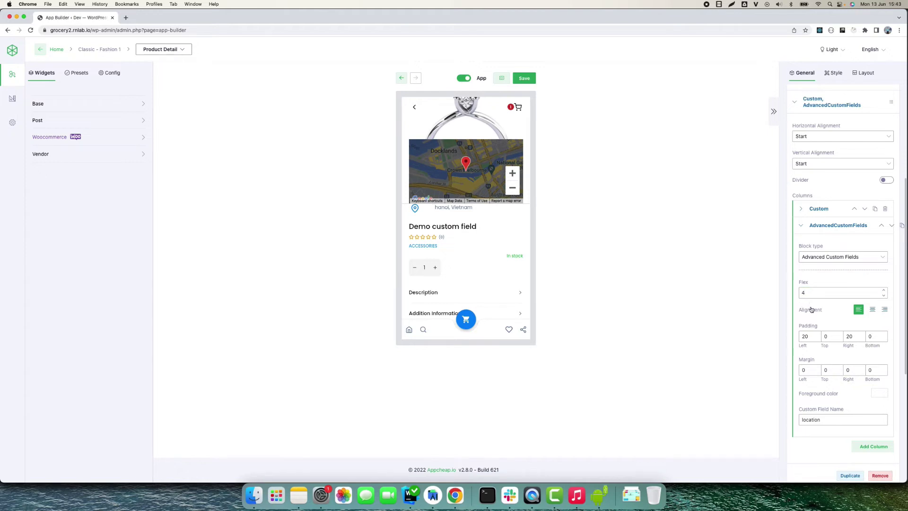
Set the location field column's top padding to 10 and its top margin to 10
double_click(828, 336)
type("10")
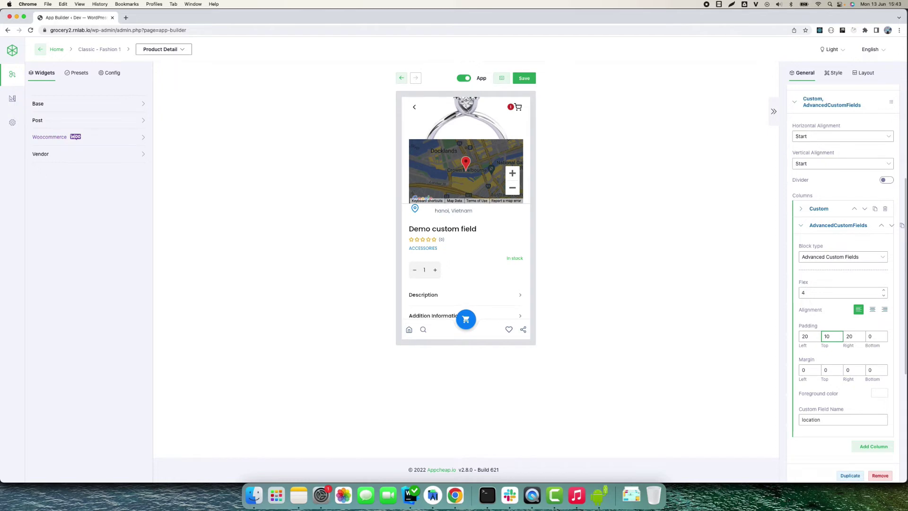
double_click(828, 370)
type("10")
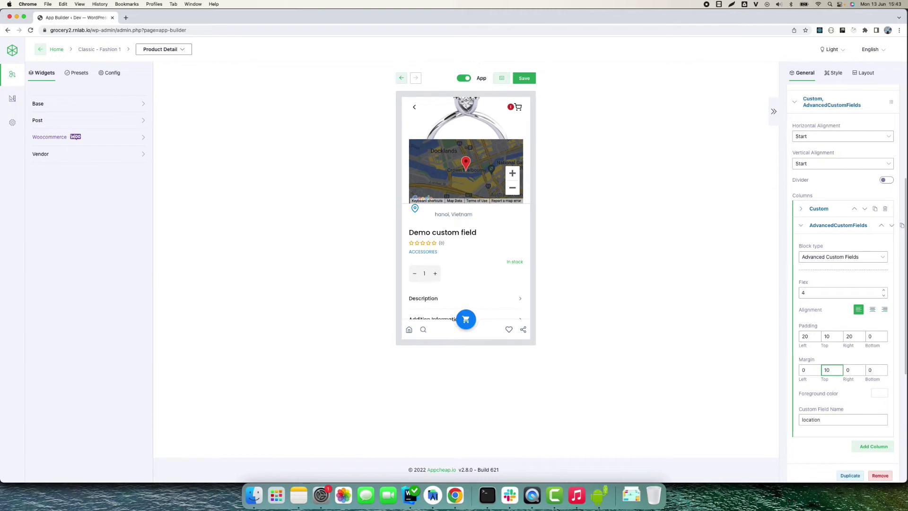
Set the location icon column's top and bottom padding to 10
left_click(803, 210)
left_click(827, 321)
left_click_drag(828, 320, 867, 320)
type("10")
left_click(874, 321)
type("10")
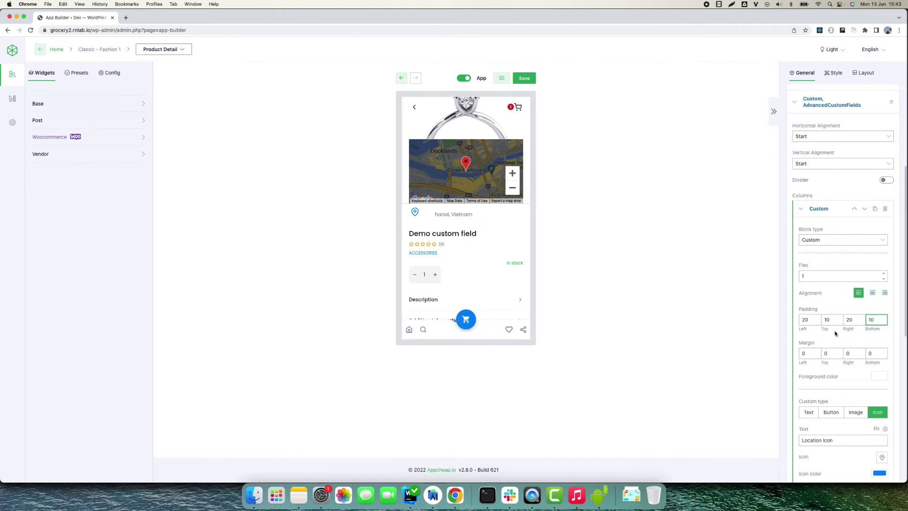
Turn on the divider for the row holding the location icon and location field
scroll(835, 334, "down", 2)
scroll(837, 298, "up", 4)
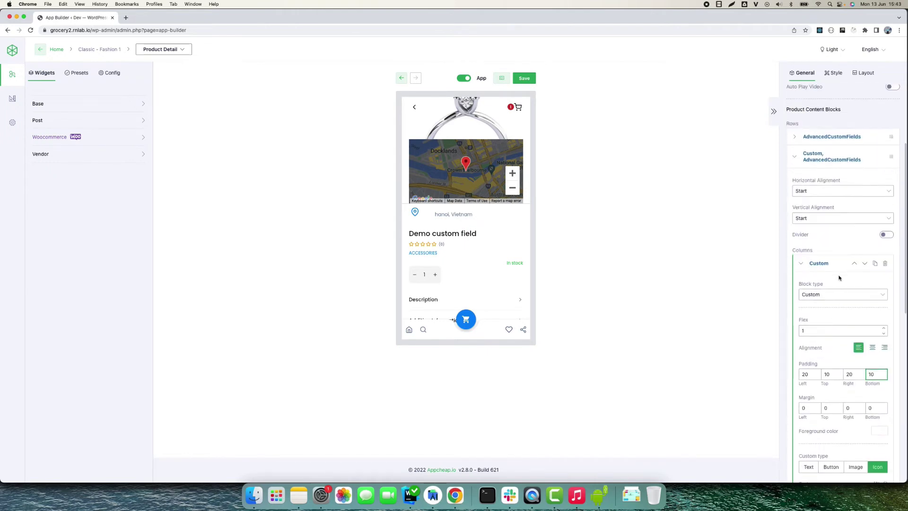
left_click(888, 236)
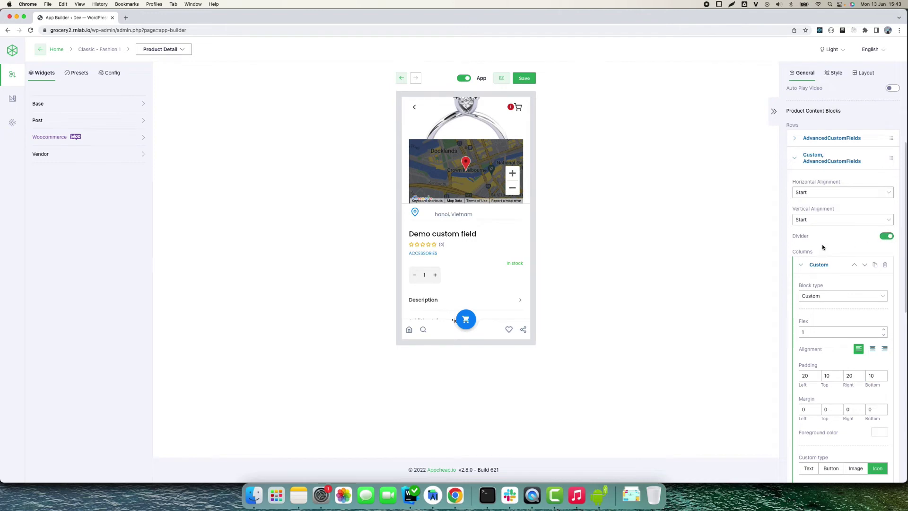
Set the location field column's top margin to 0 and collapse the column
left_click(801, 265)
left_click(800, 283)
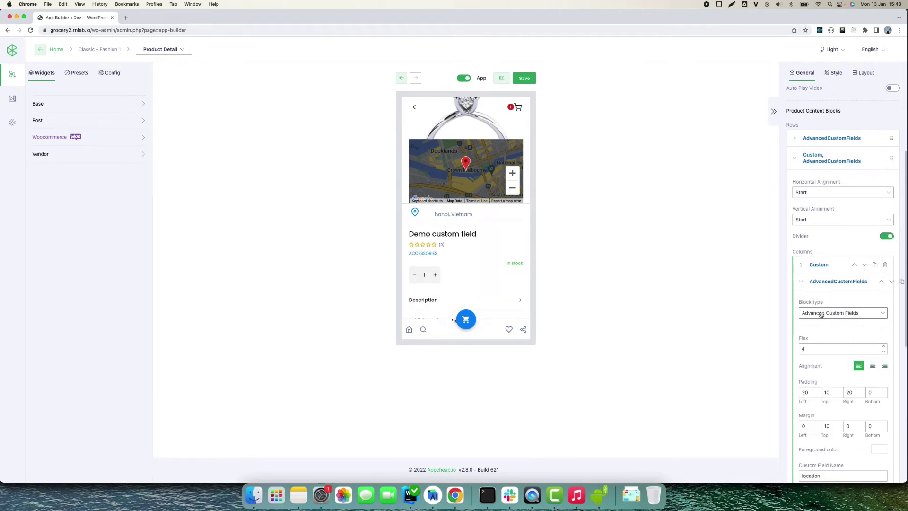
scroll(846, 284, "down", 3)
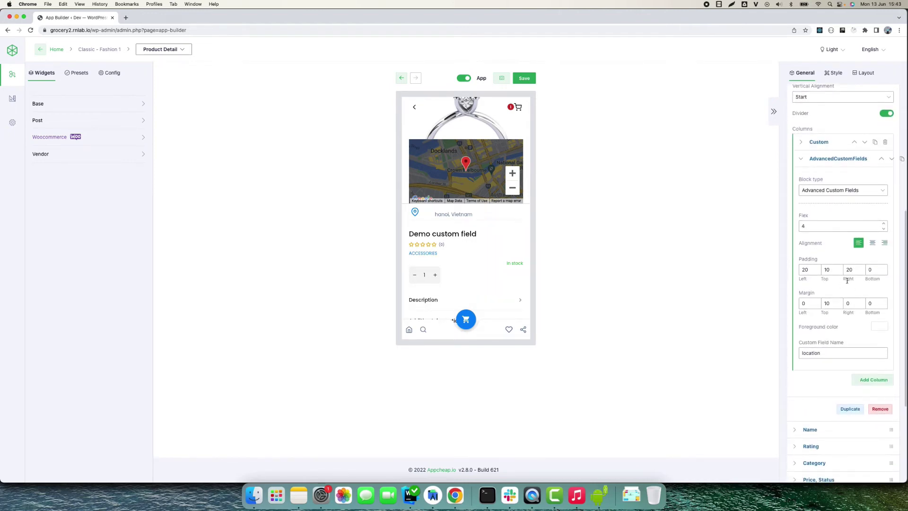
double_click(823, 303)
type("0")
scroll(800, 265, "up", 2)
left_click(802, 200)
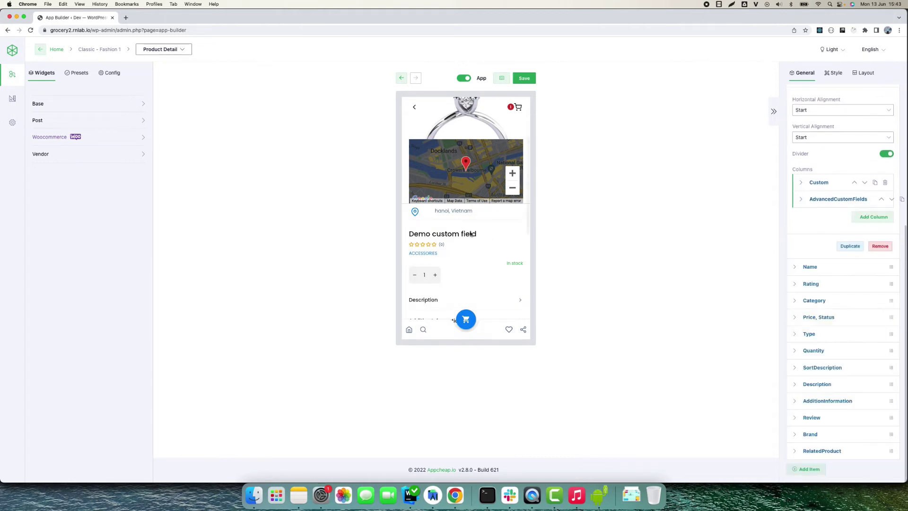
left_click(802, 183)
left_click(803, 184)
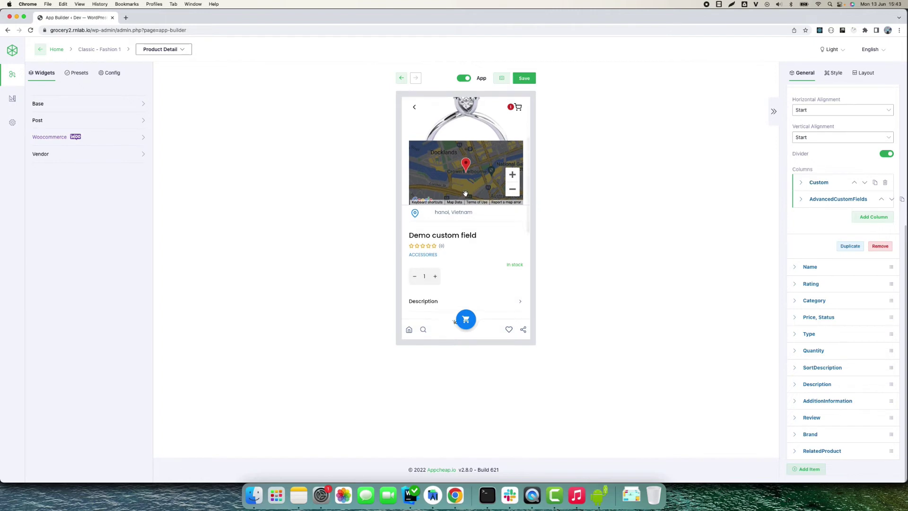
scroll(533, 203, "down", 2)
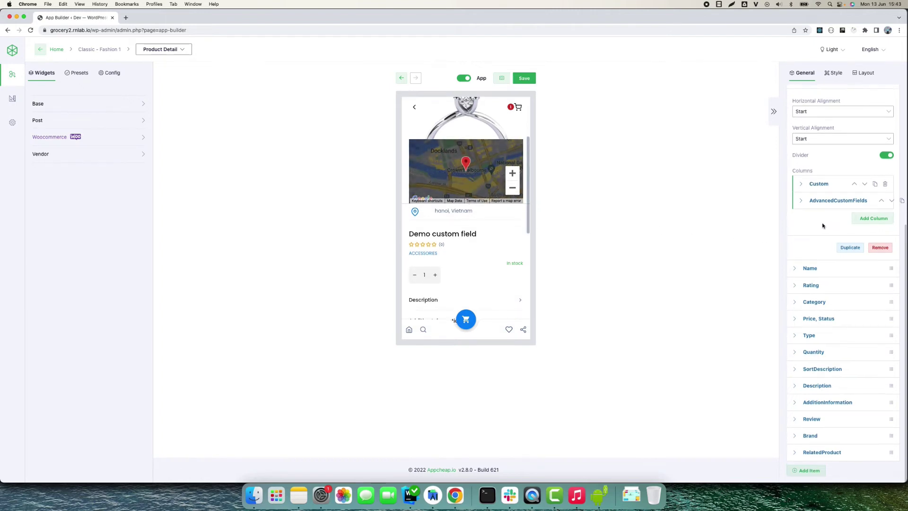
scroll(816, 222, "up", 3)
left_click(795, 136)
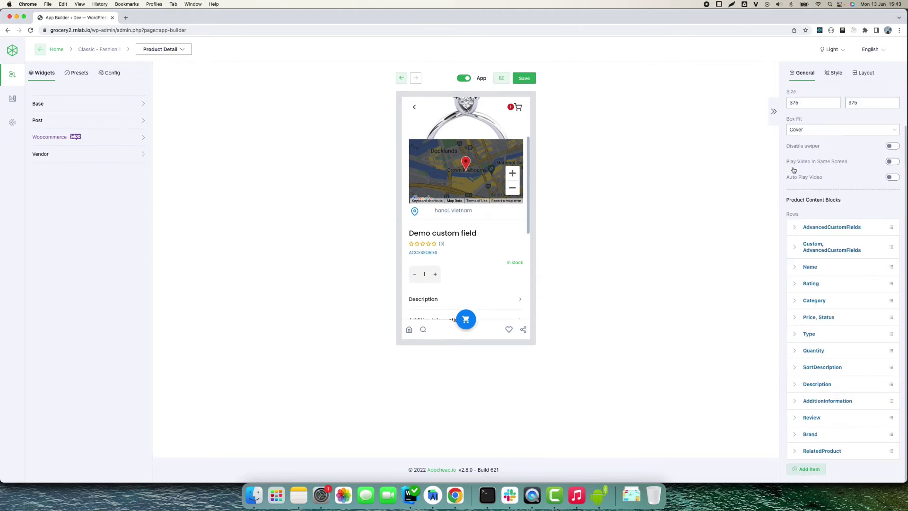
Duplicate the row containing the location icon and the location custom field
left_click(796, 247)
scroll(799, 253, "down", 5)
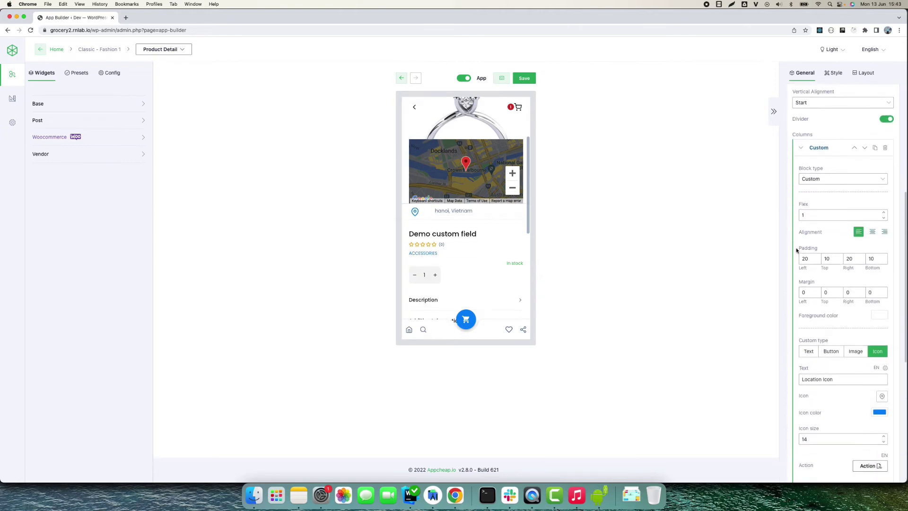
scroll(800, 254, "down", 3)
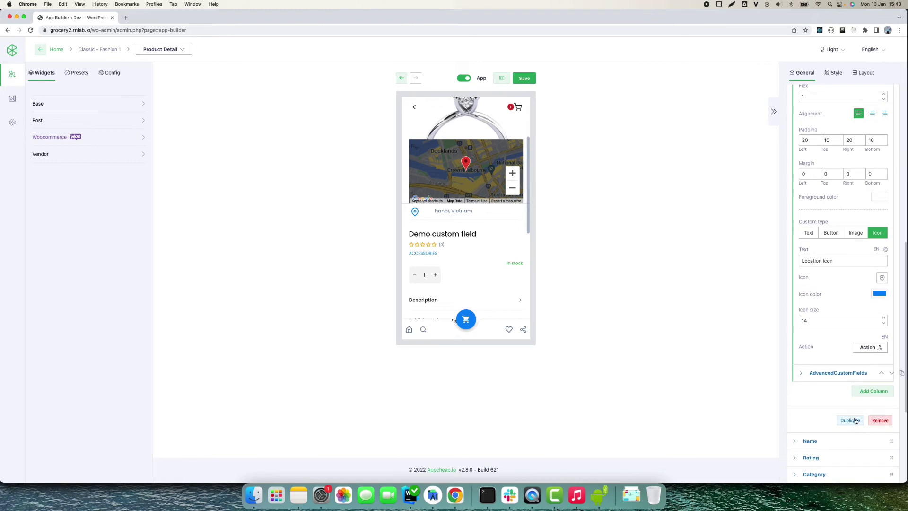
scroll(504, 244, "down", 10)
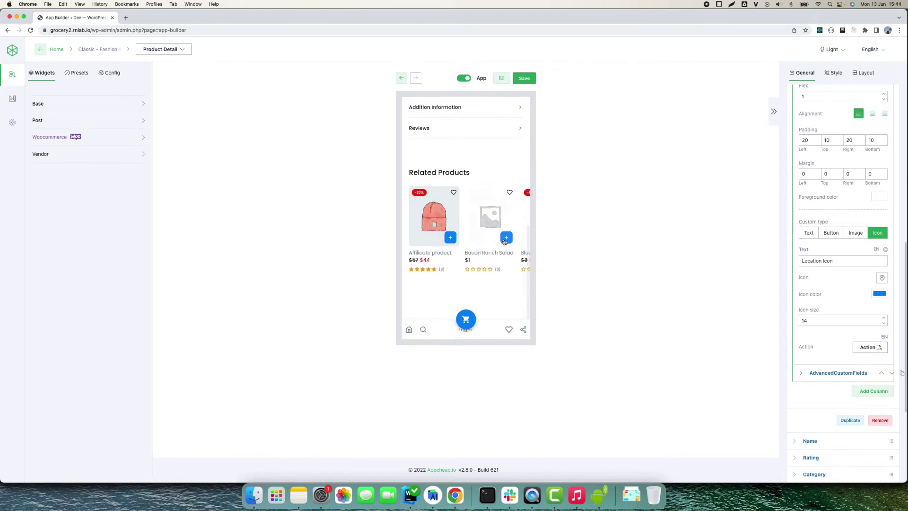
scroll(835, 304, "down", 5)
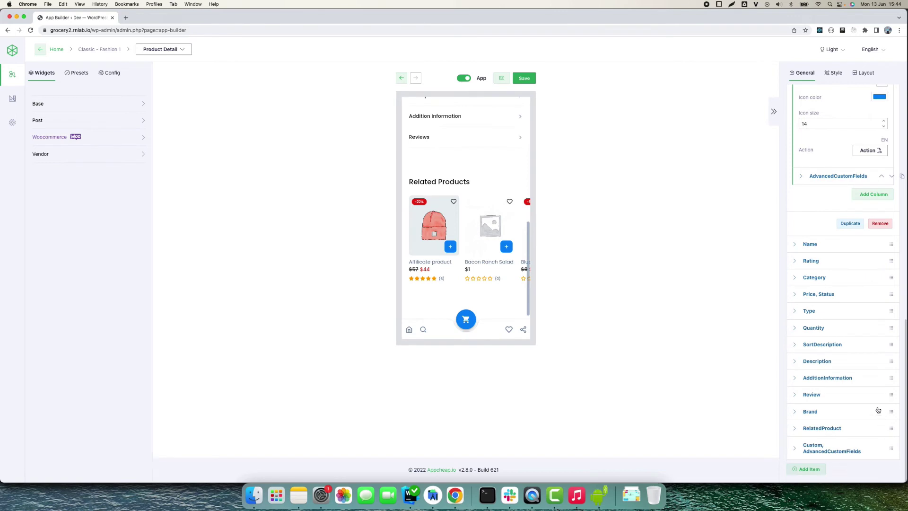
Collapse the original location row and move its duplicate directly beneath it in the content block rows
scroll(877, 413, "up", 8)
scroll(842, 265, "up", 4)
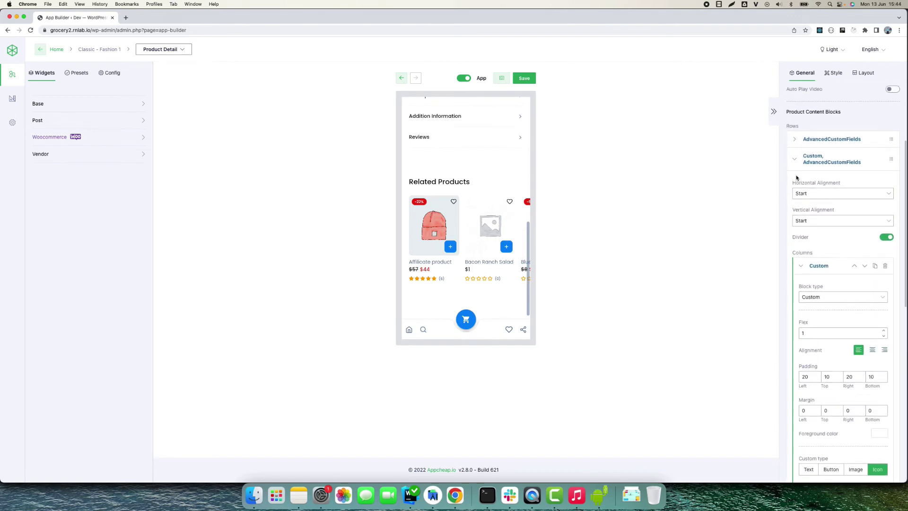
left_click(794, 161)
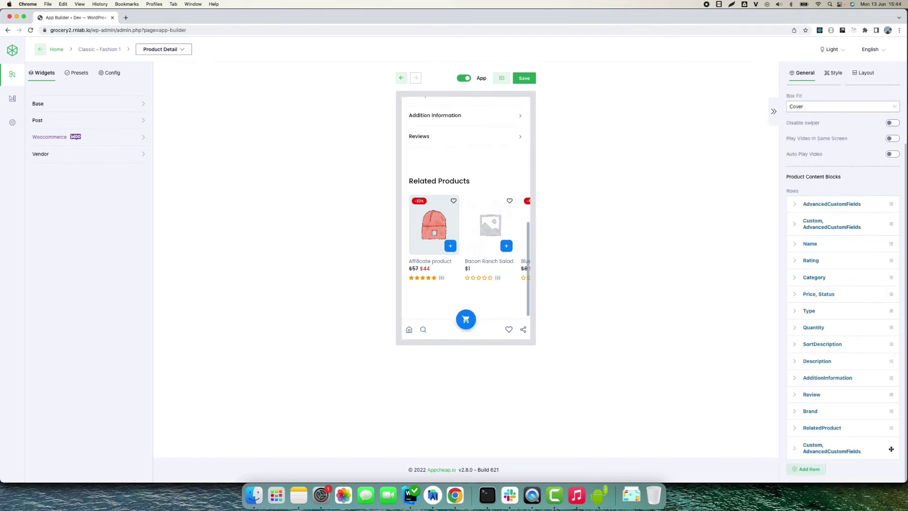
left_click_drag(892, 449, 890, 246)
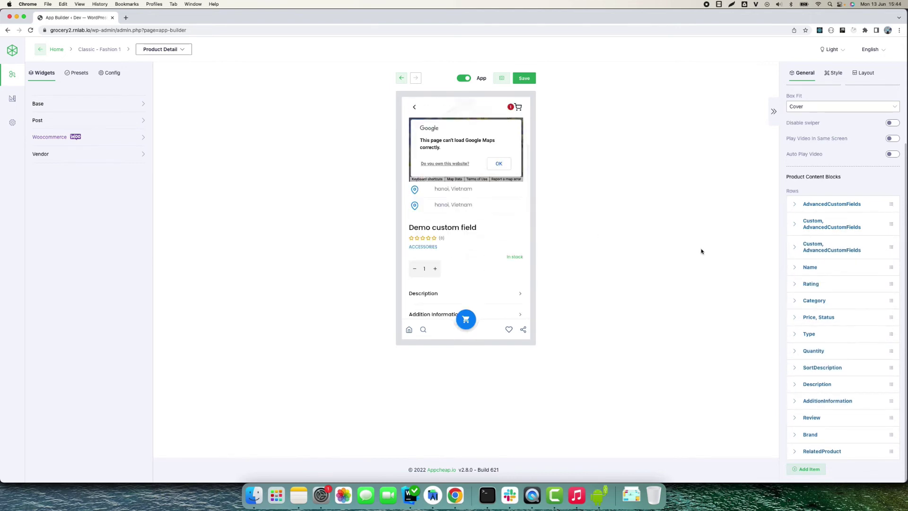
Change the custom field name in the duplicated row's AdvancedCustomFields column to "phone"
left_click(806, 249)
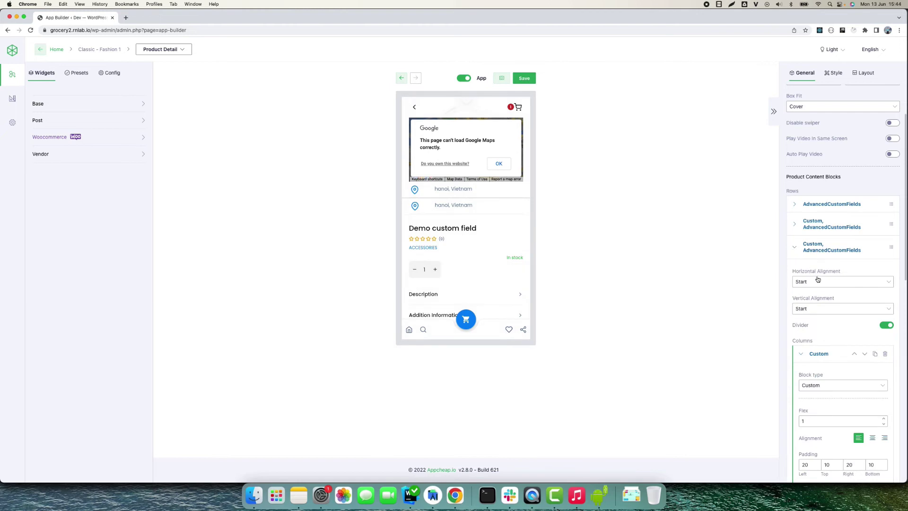
scroll(820, 281, "down", 5)
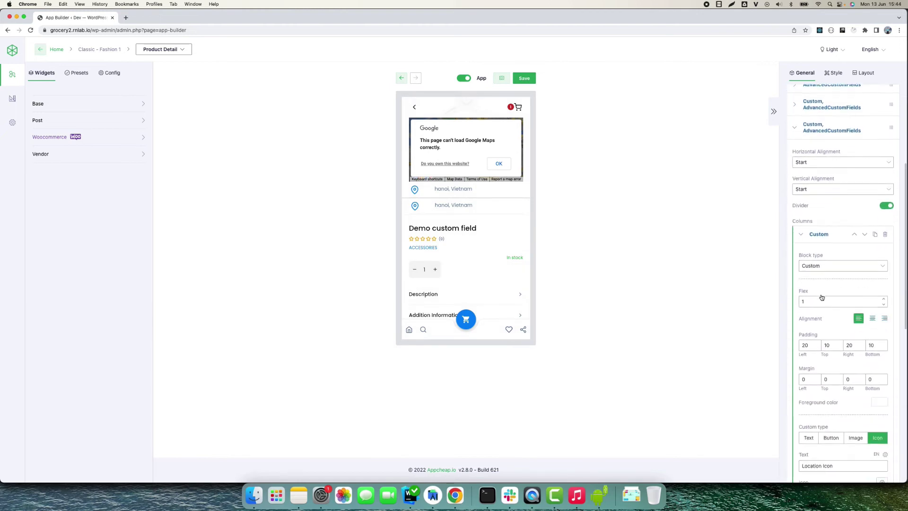
scroll(822, 295, "down", 5)
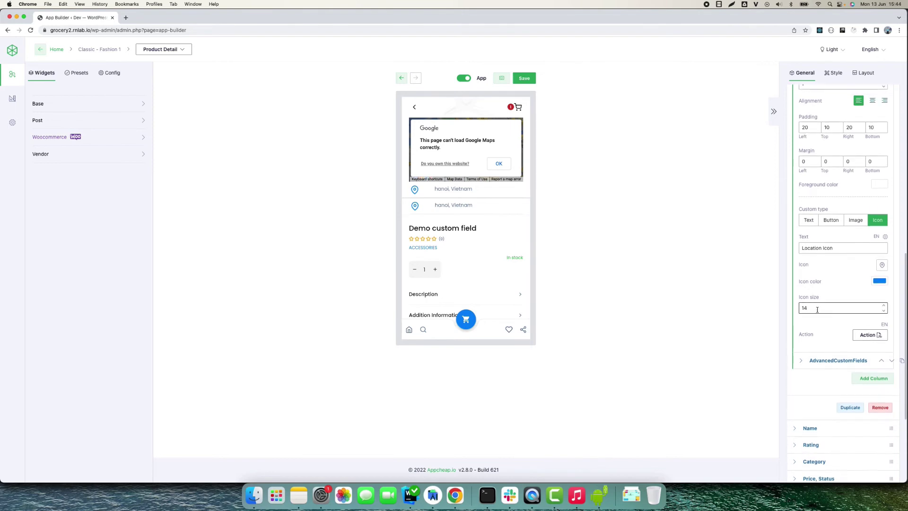
left_click(810, 350)
scroll(808, 368, "up", 1)
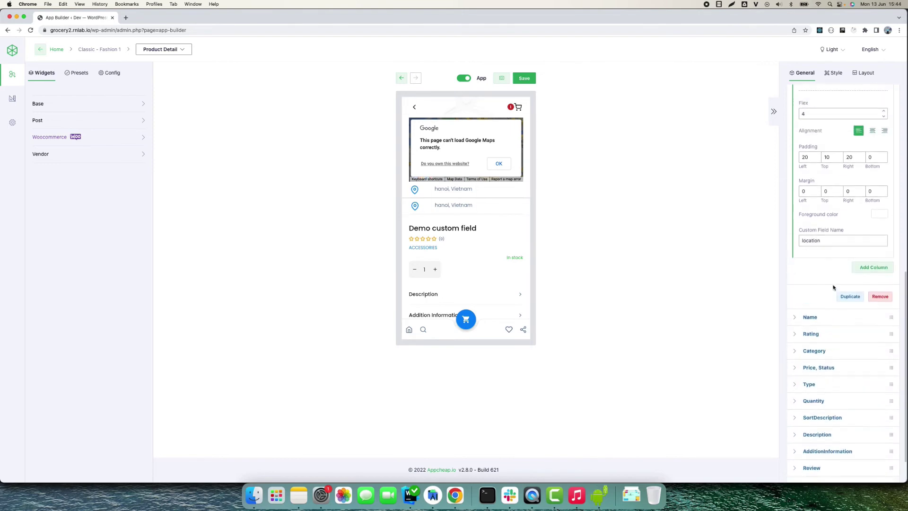
left_click_drag(823, 241, 781, 241)
type("phone")
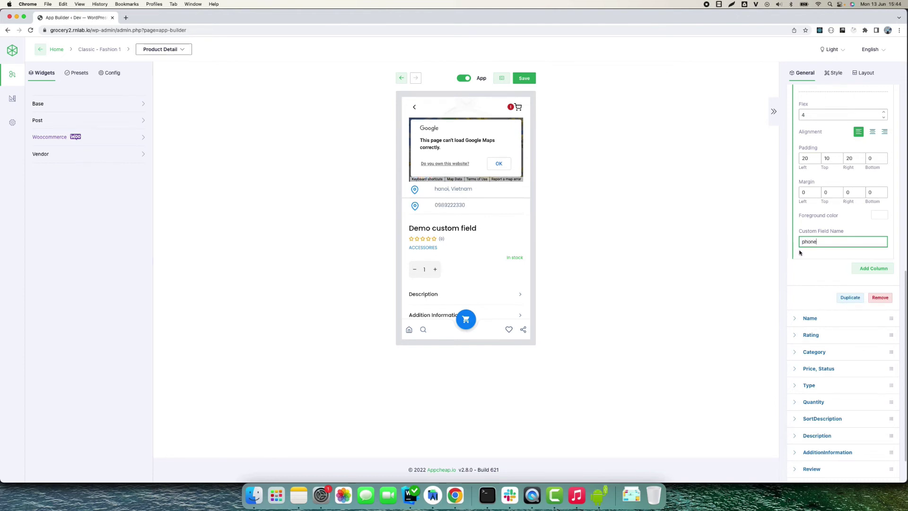
Change the icon in the duplicated row's Custom column to the Feather phone-call icon and dismiss the preview's map error
scroll(800, 252, "up", 4)
left_click(810, 160)
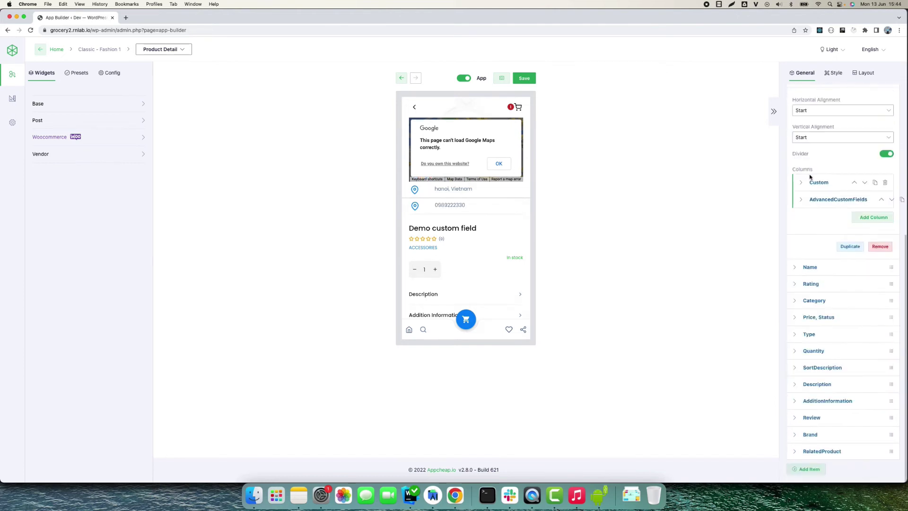
left_click(802, 183)
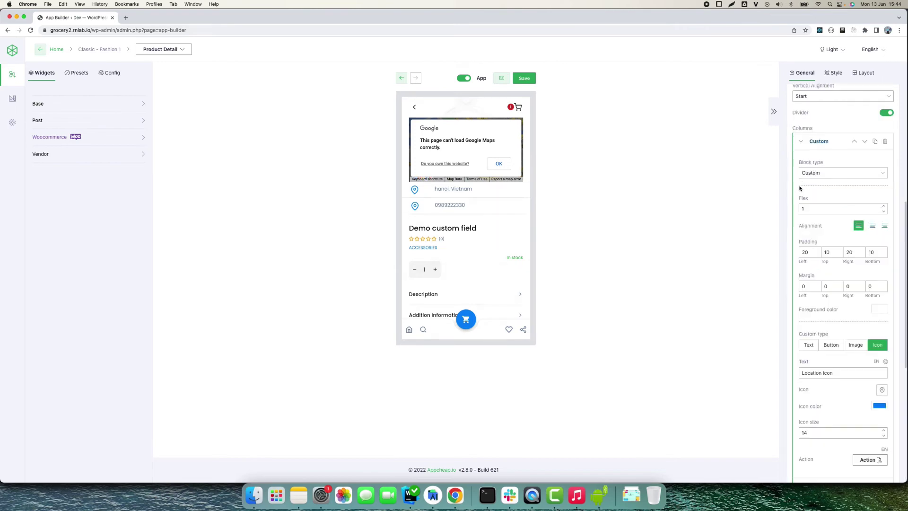
scroll(861, 326, "down", 2)
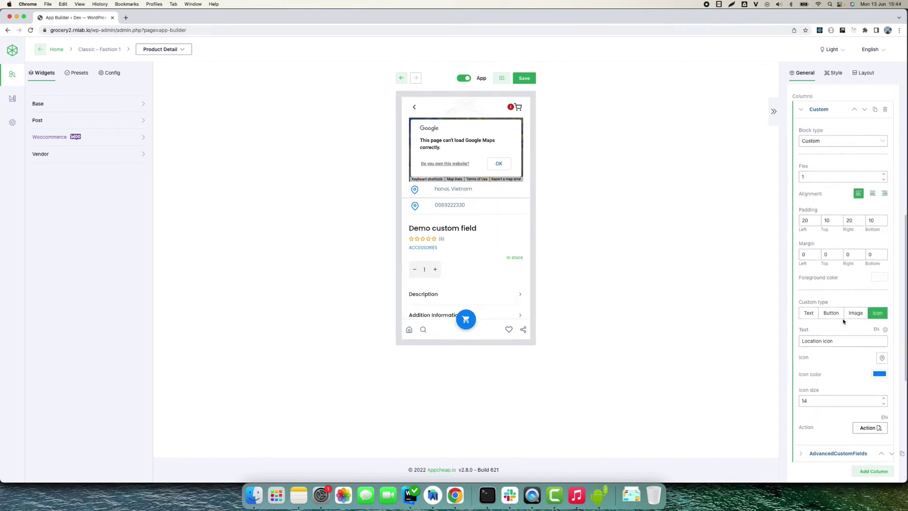
left_click(882, 350)
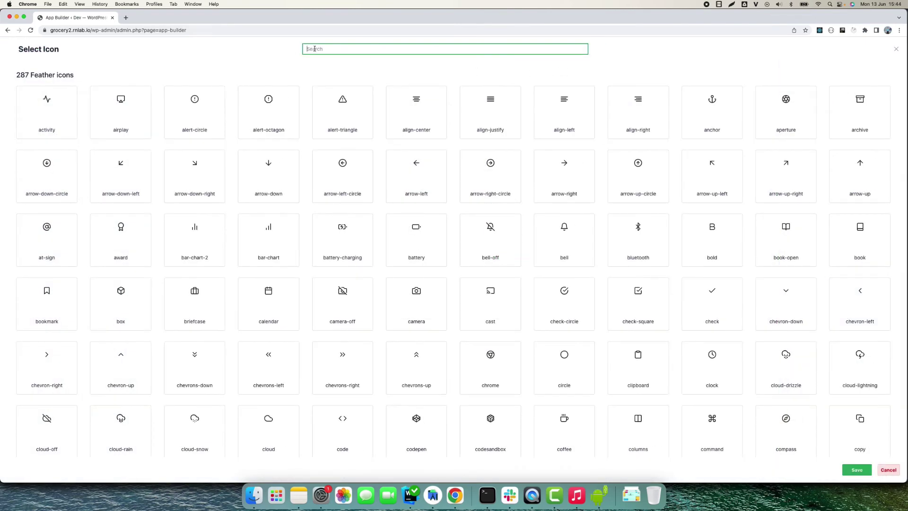
type("phone")
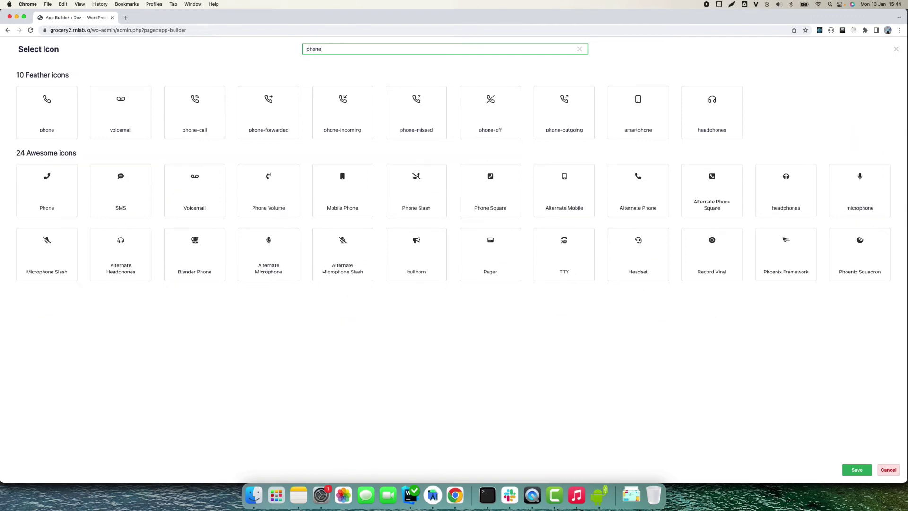
left_click(189, 100)
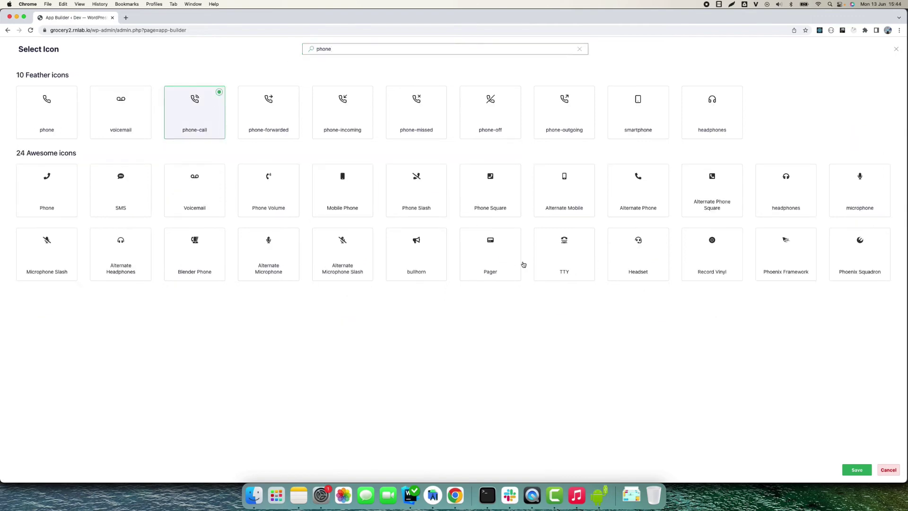
left_click(844, 469)
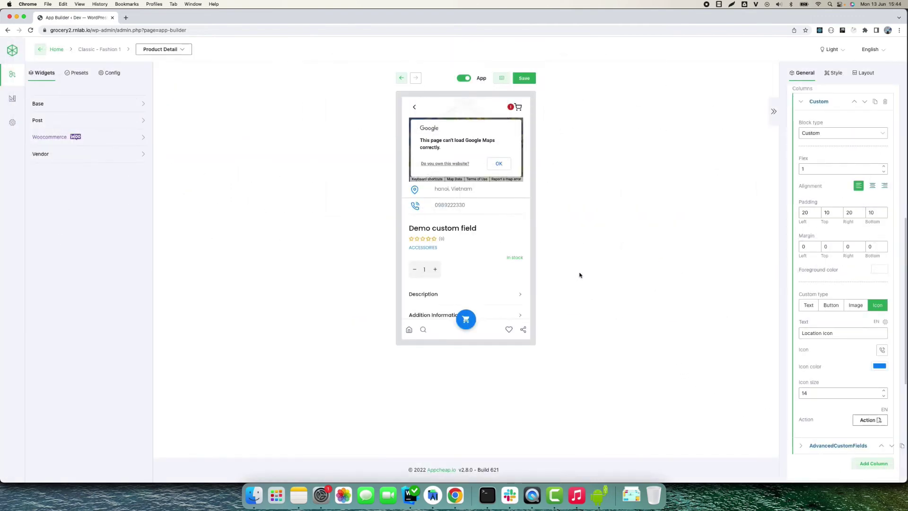
left_click(498, 175)
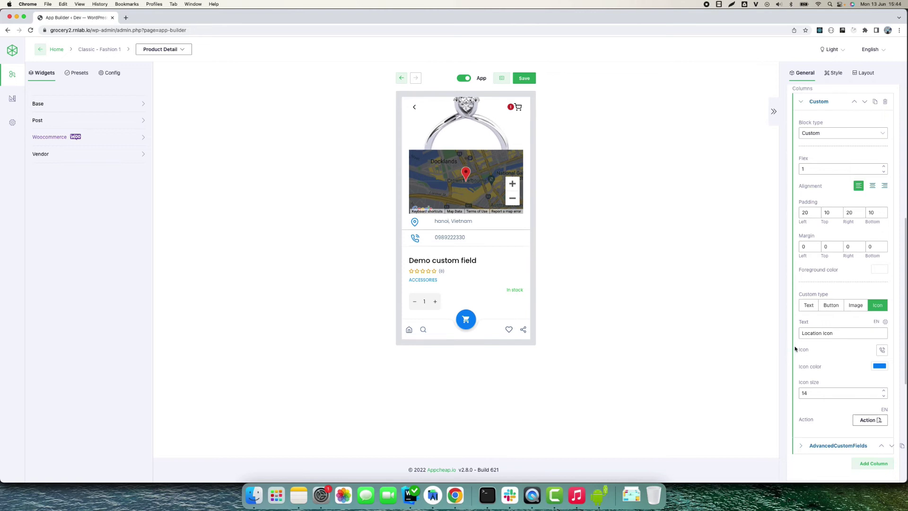
Duplicate the row containing the phone-call icon and the phone custom field
scroll(821, 353, "down", 1)
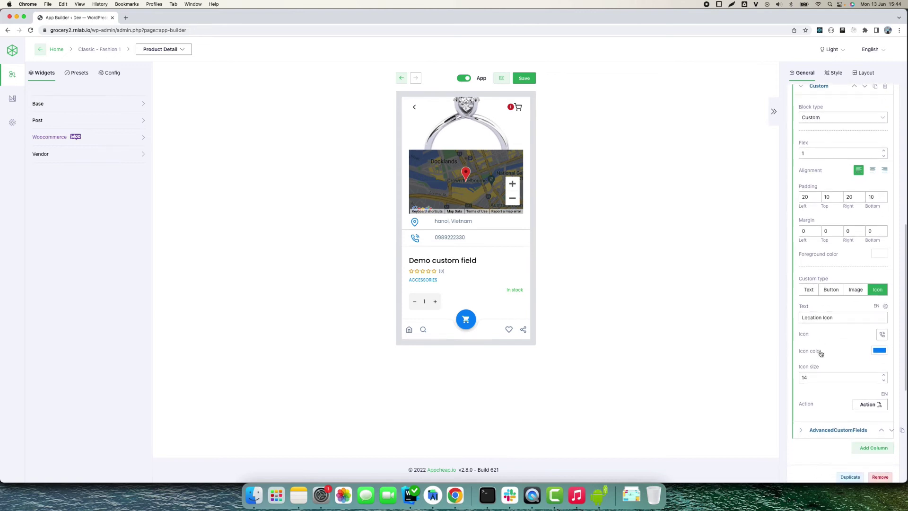
scroll(824, 349, "up", 5)
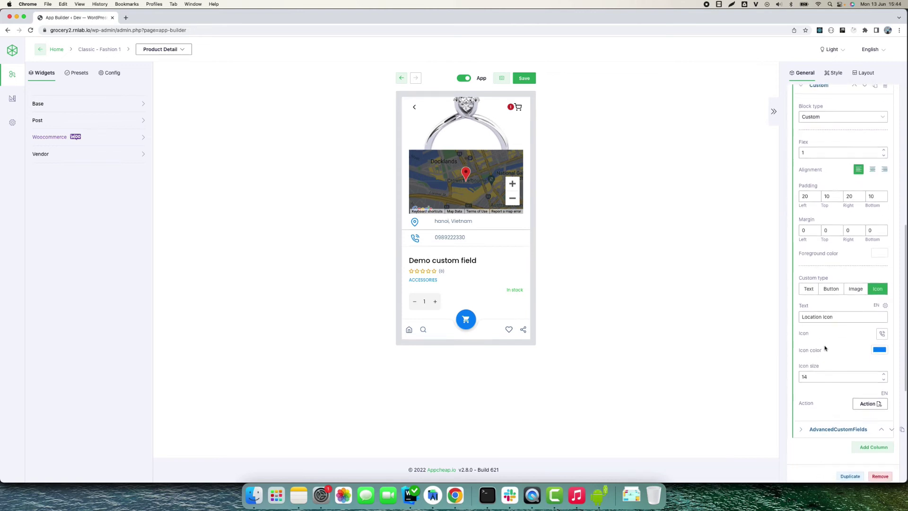
scroll(805, 209, "up", 3)
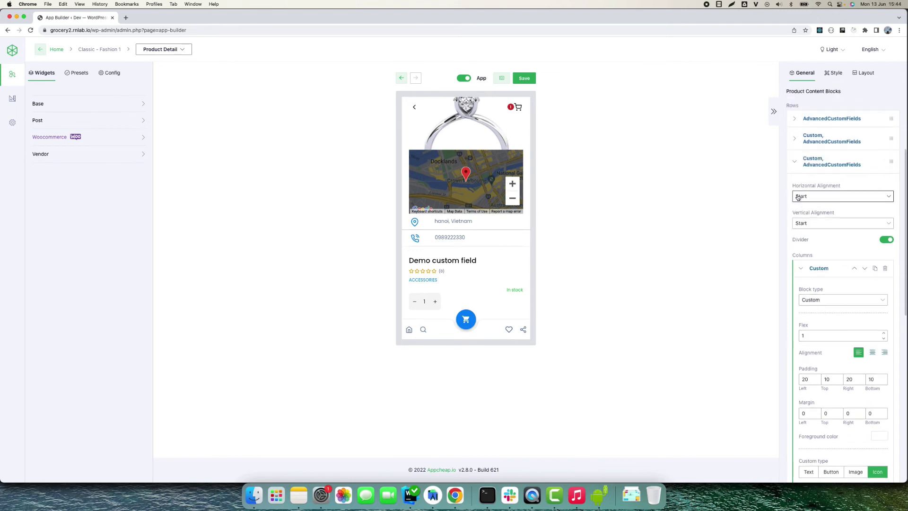
left_click(795, 163)
left_click(797, 246)
scroll(813, 260, "down", 10)
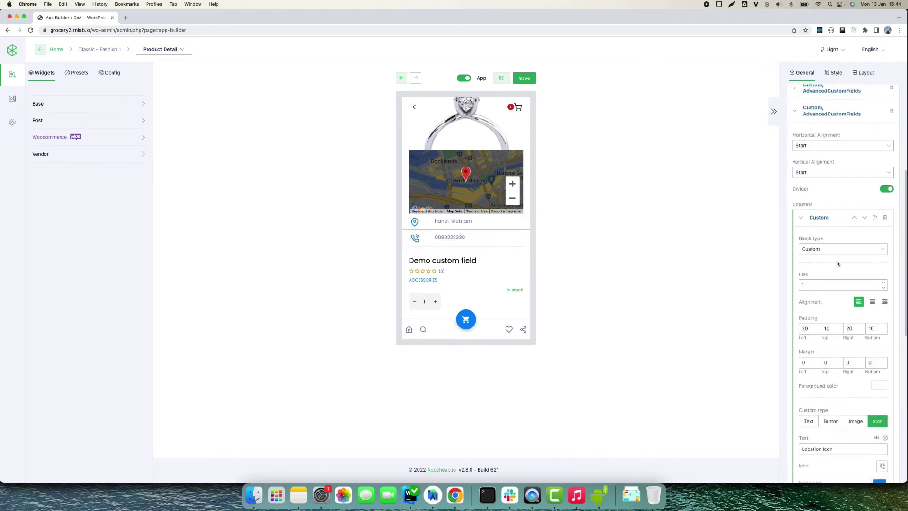
left_click(850, 326)
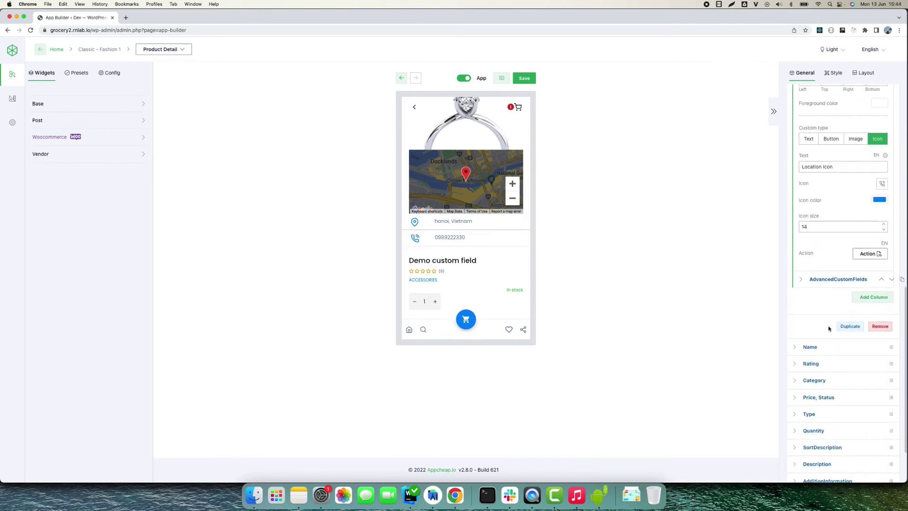
Collapse the phone row and move its duplicate directly beneath it in the content block rows
scroll(821, 329, "down", 5)
scroll(852, 338, "up", 10)
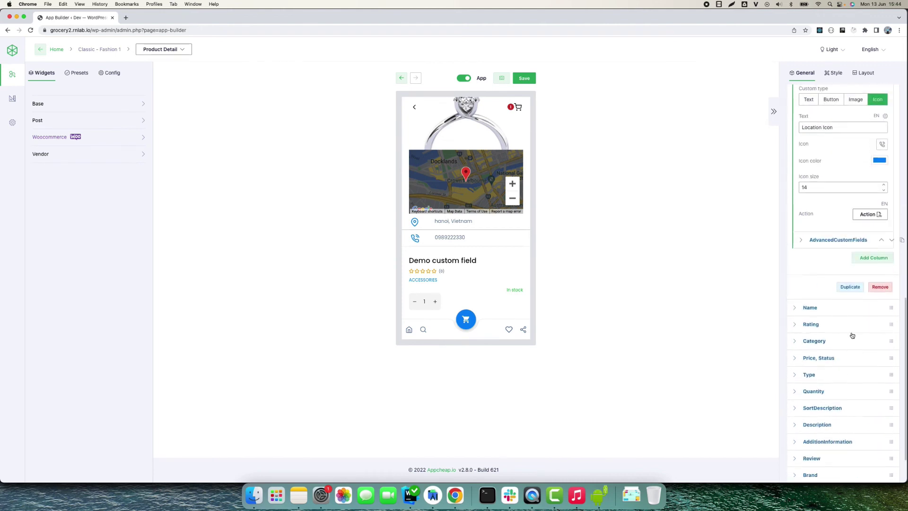
left_click(795, 198)
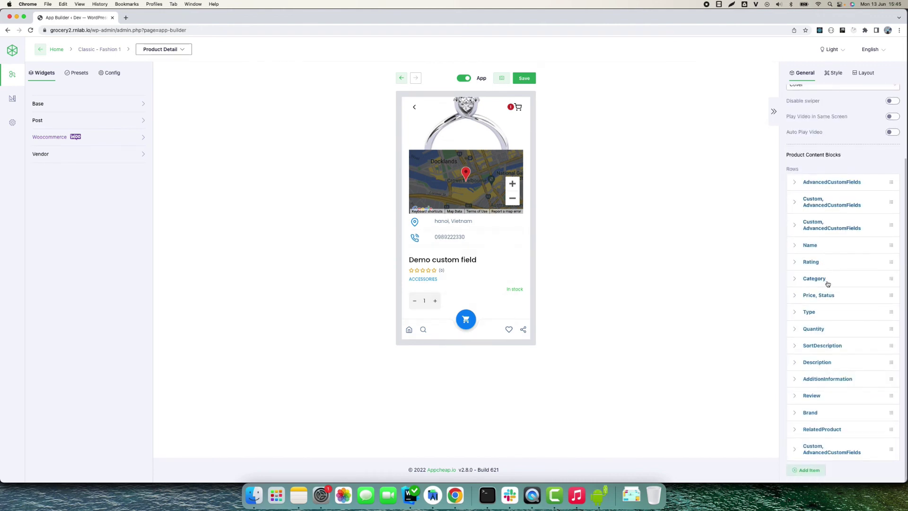
left_click(897, 436)
left_click_drag(897, 435, 865, 257)
Expand the new duplicate row and open the icon selection for its Custom column
left_click(798, 247)
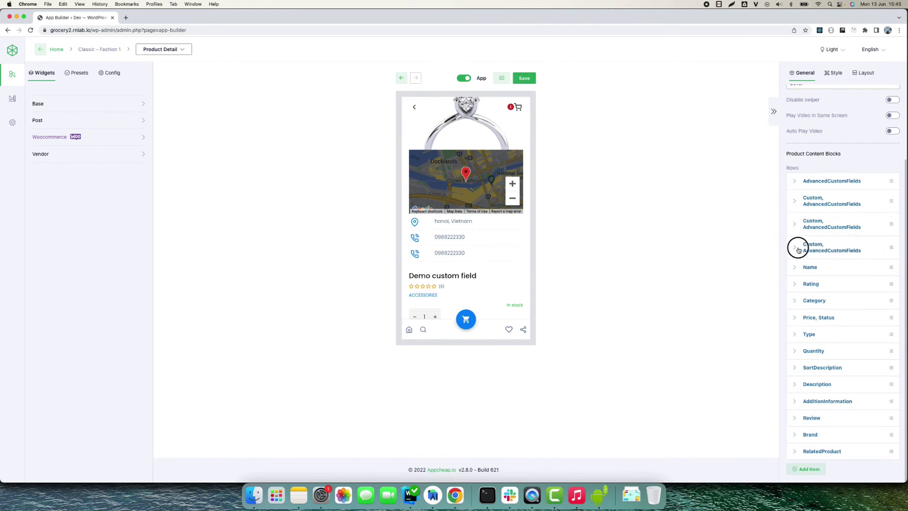
scroll(821, 294, "down", 3)
scroll(822, 294, "down", 4)
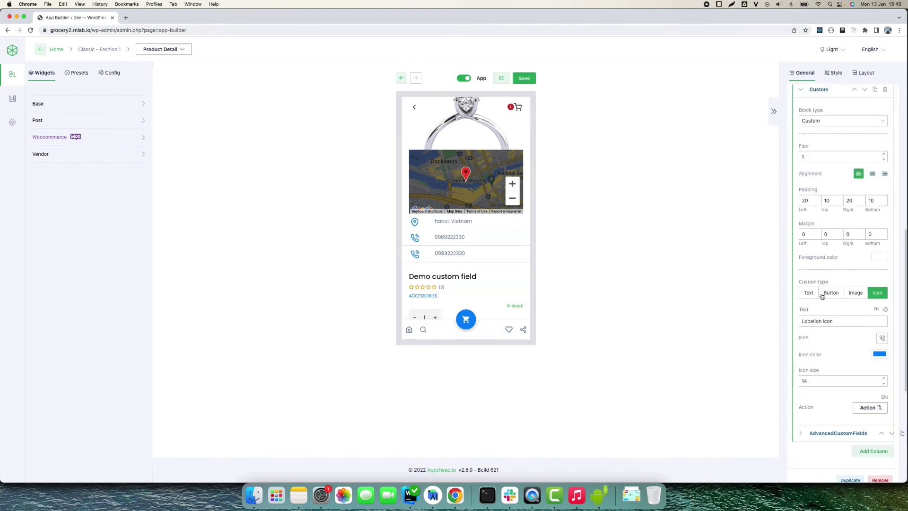
scroll(822, 291, "down", 2)
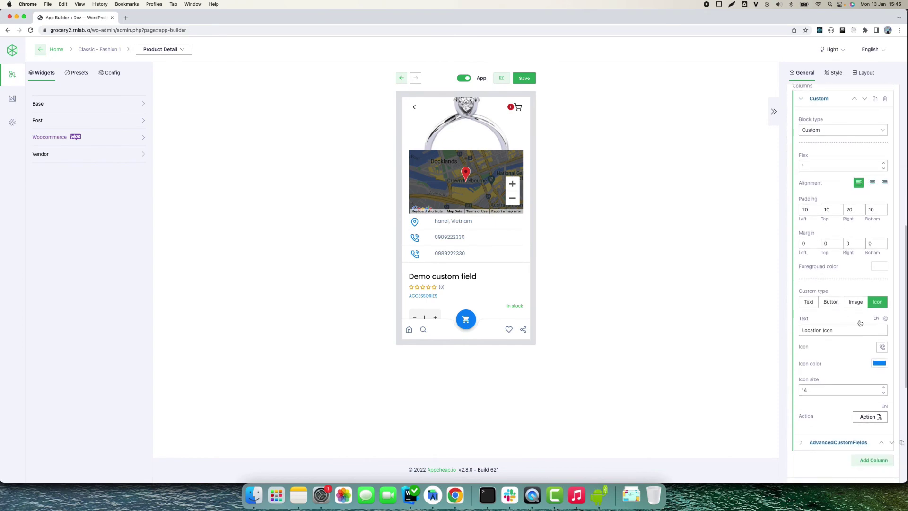
left_click(883, 350)
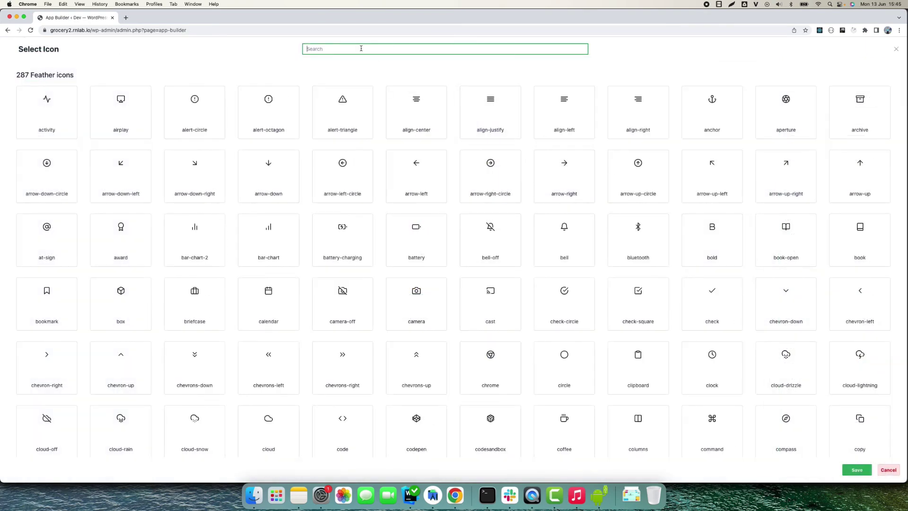
type("u")
key("BackSpace")
type("we")
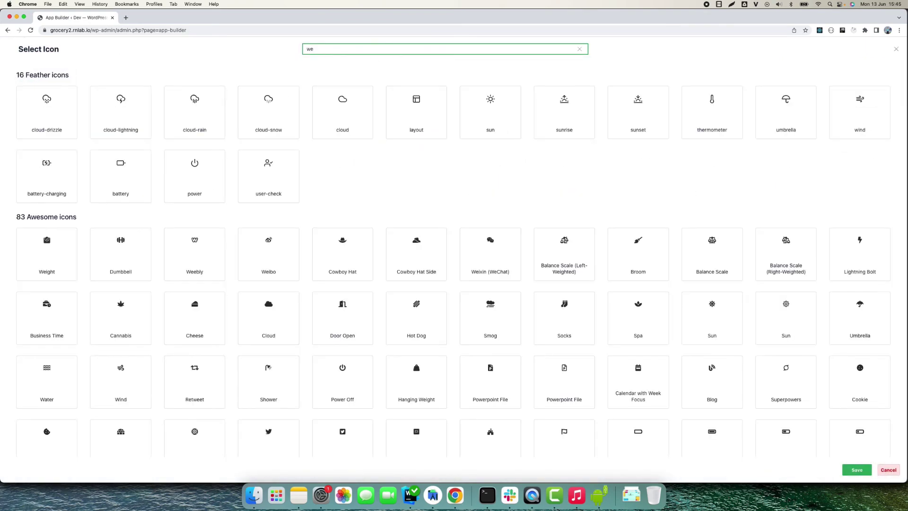
type("b")
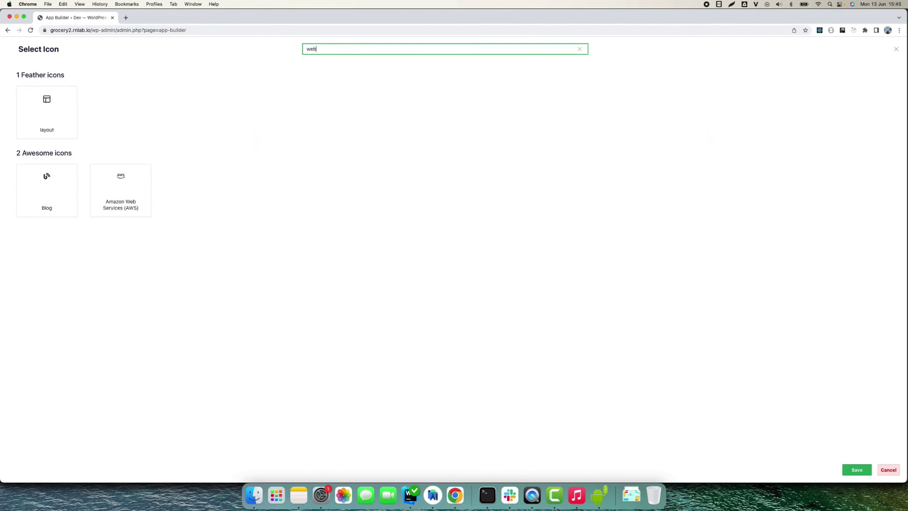
key("BackSpace")
key("BackSpace")
key("BackSpace")
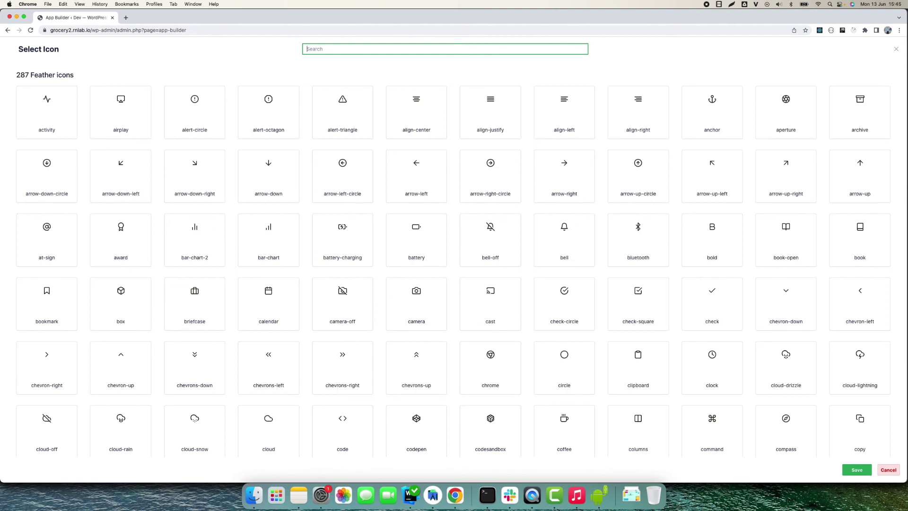
Search the icons for "url" and apply the Feather link icon to the new row's Custom column
type("url")
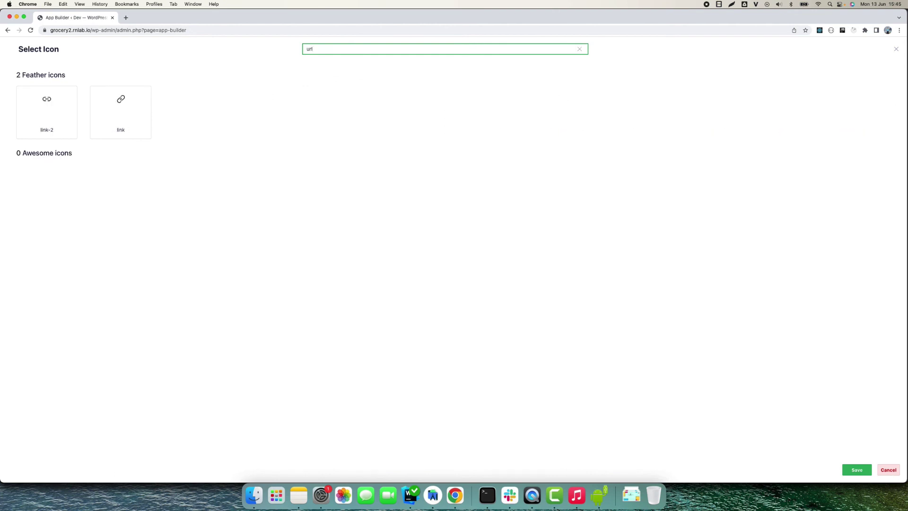
left_click(125, 98)
left_click(852, 469)
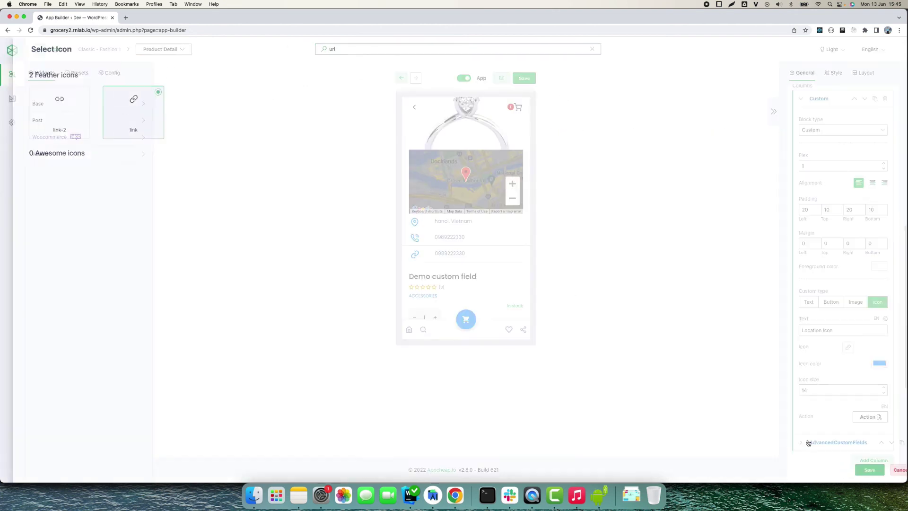
Change the custom field name in the new row's AdvancedCustomFields column to "website"
scroll(816, 349, "down", 10)
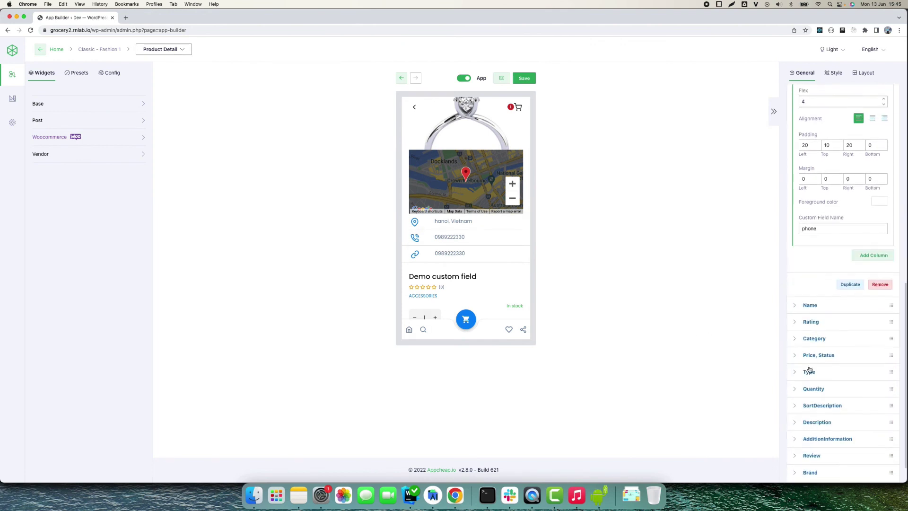
left_click_drag(818, 232, 795, 231)
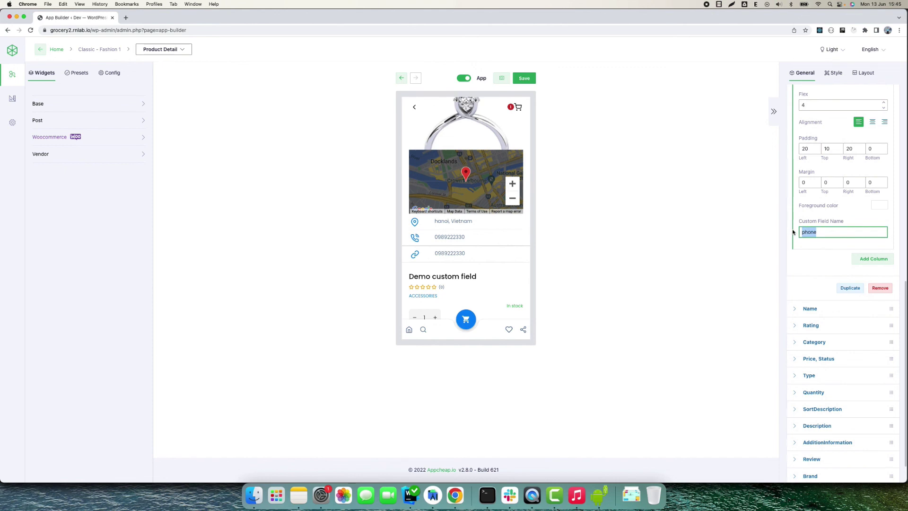
type("websi")
type("te")
scroll(826, 234, "up", 5)
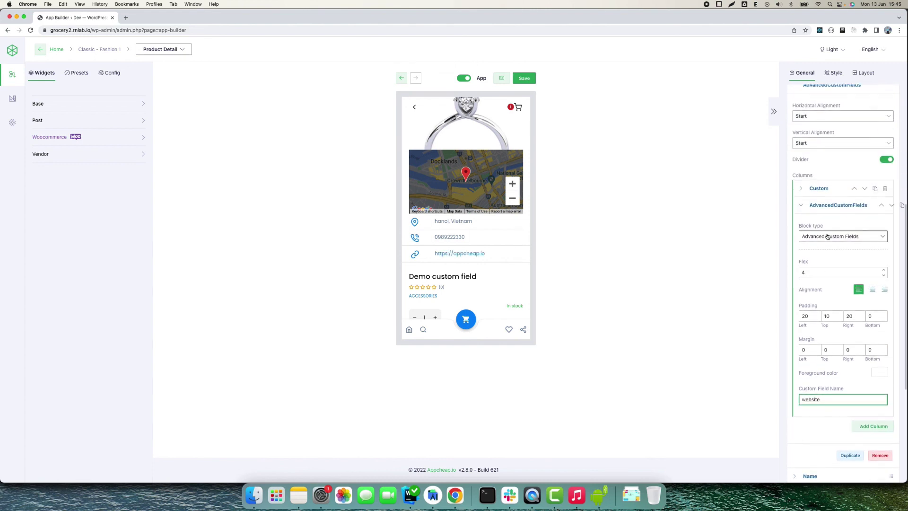
Collapse the website field's column and its row in the Product Content Blocks
left_click(815, 227)
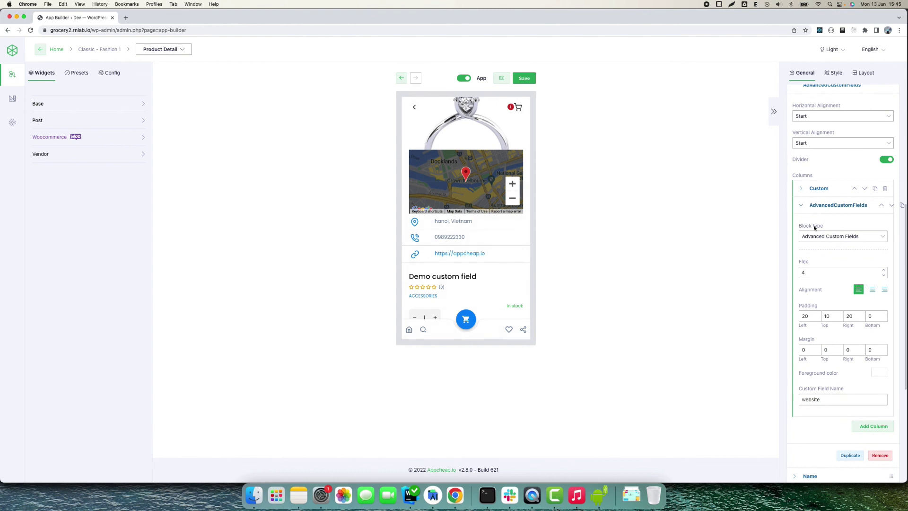
left_click(800, 204)
scroll(800, 204, "up", 3)
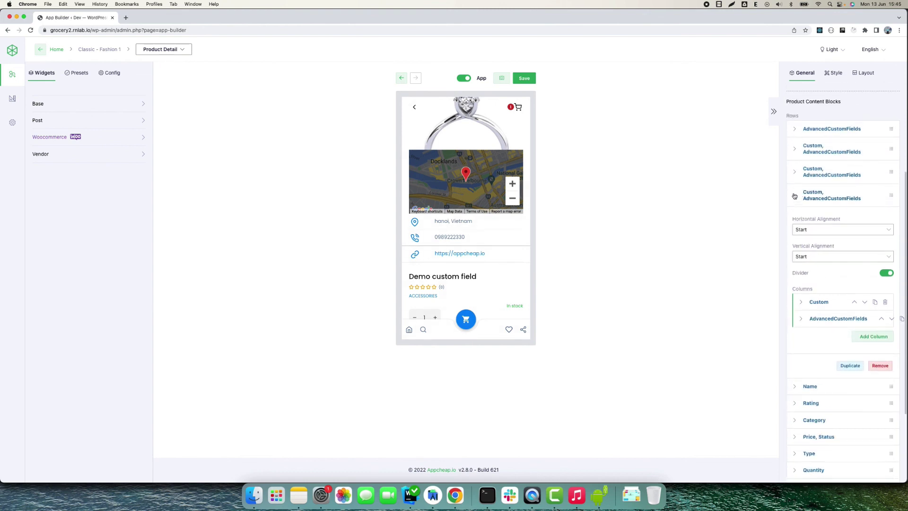
left_click(794, 196)
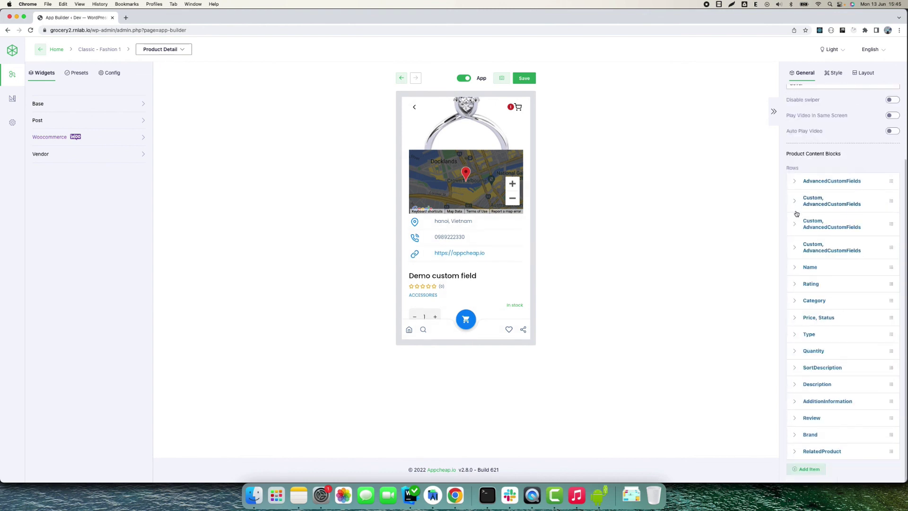
left_click(797, 251)
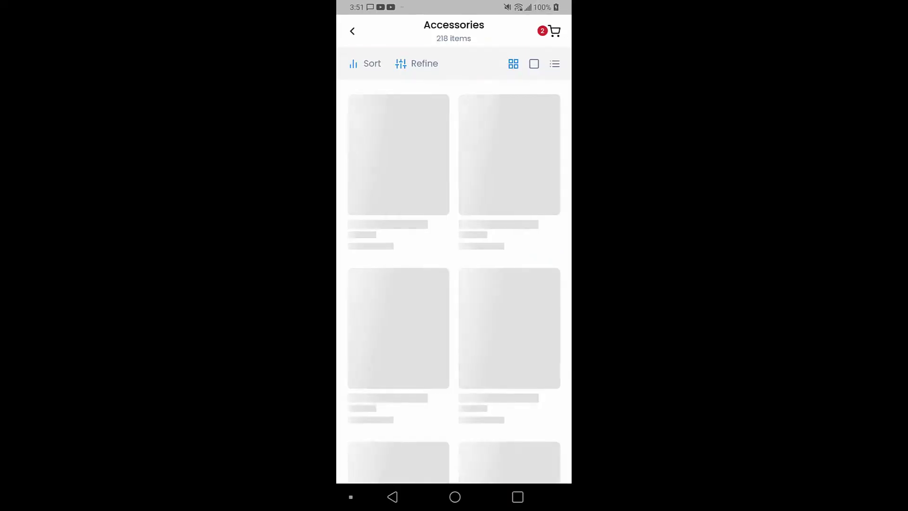
In the mobile app, sort the Accessories products and open the Demo custom field product to check its custom fields
left_click(367, 64)
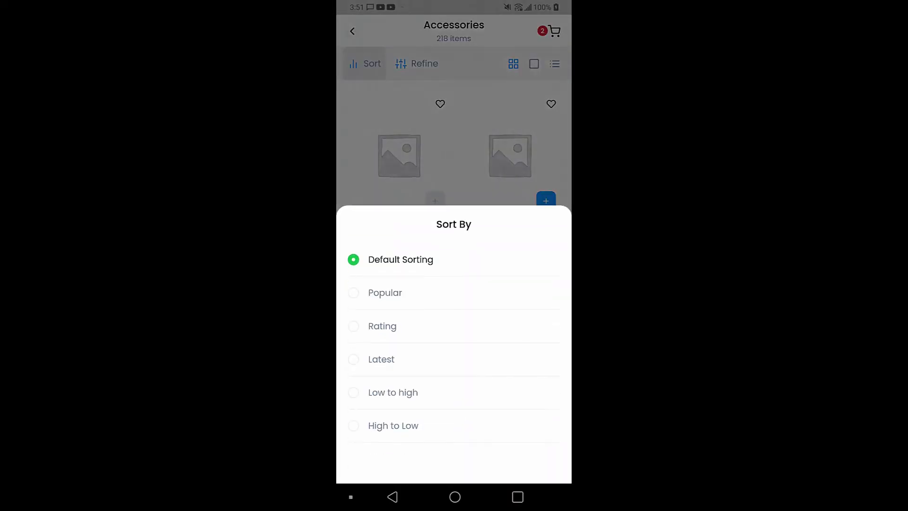
left_click(400, 247)
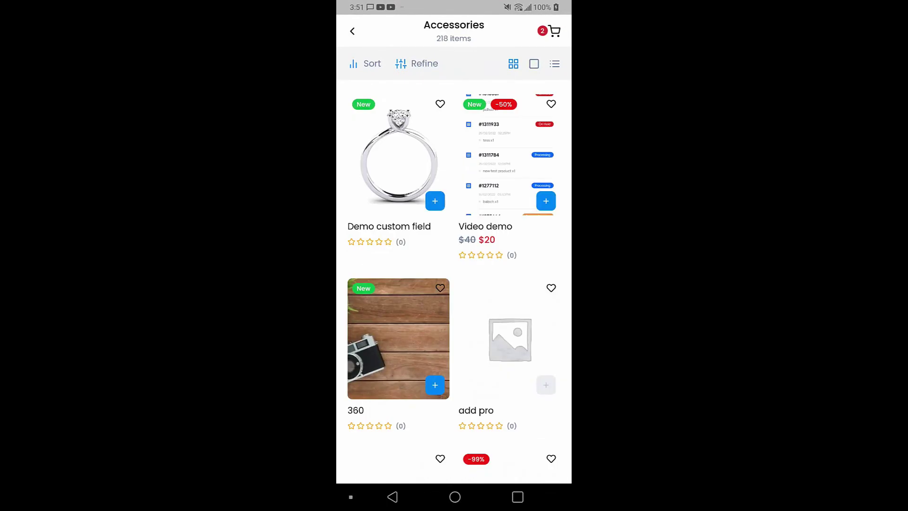
left_click(398, 156)
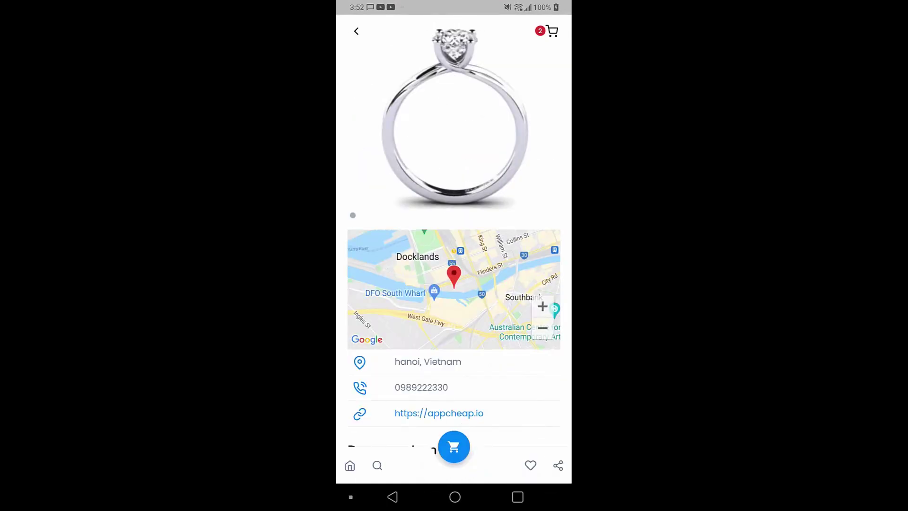